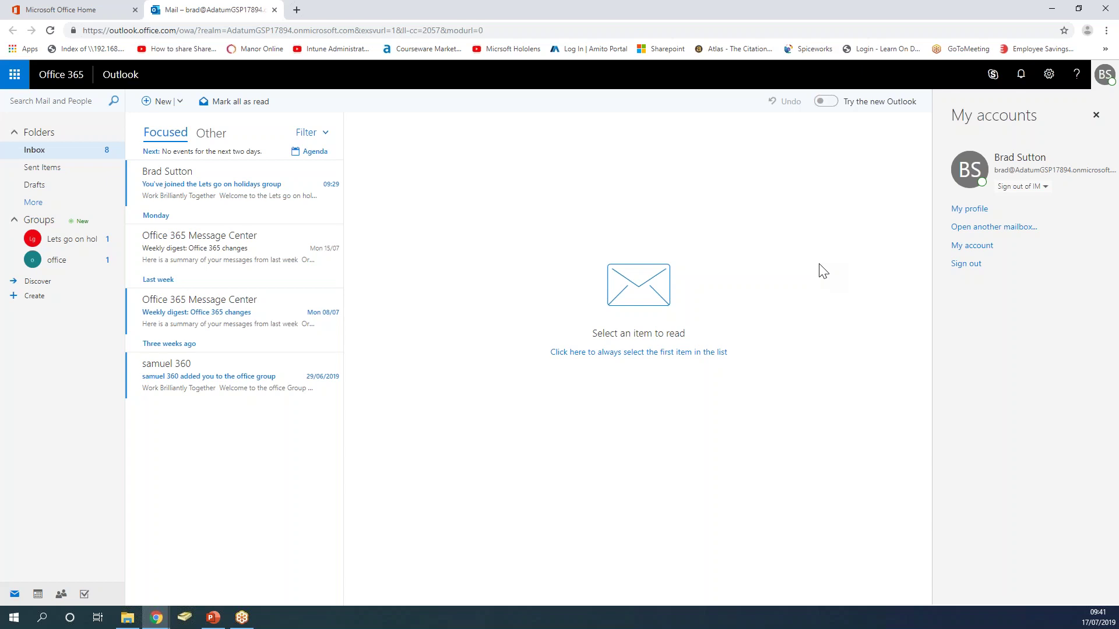
Compose a new email whose body reads 'Hey! The lp address of blue tech media is 172.16.0.10'.
left_click(161, 105)
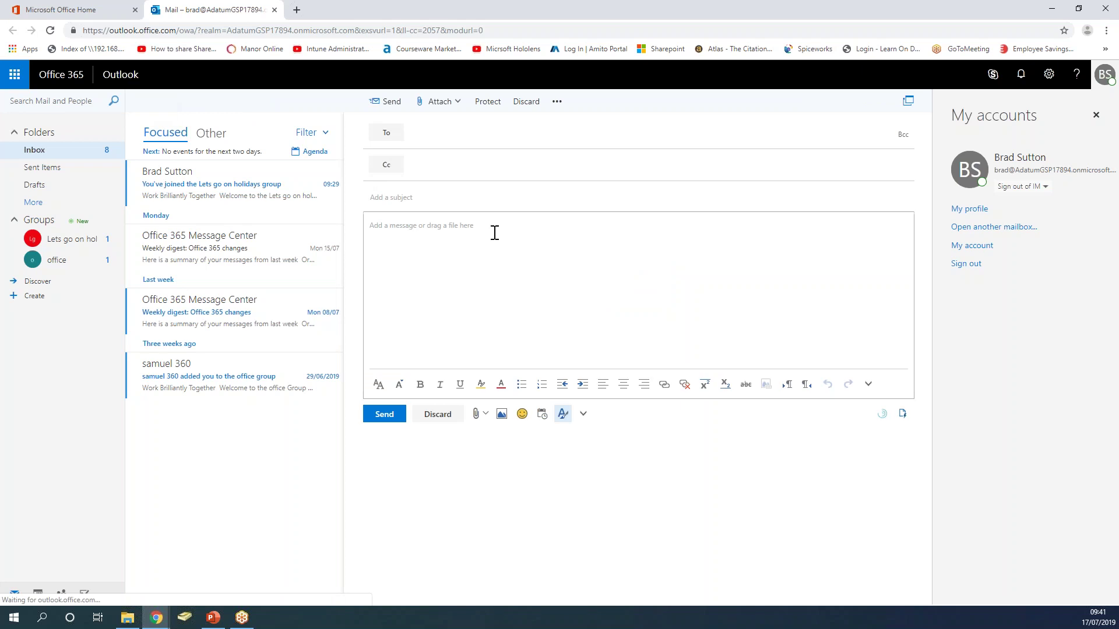
left_click(494, 232)
type("Hey! The lp address")
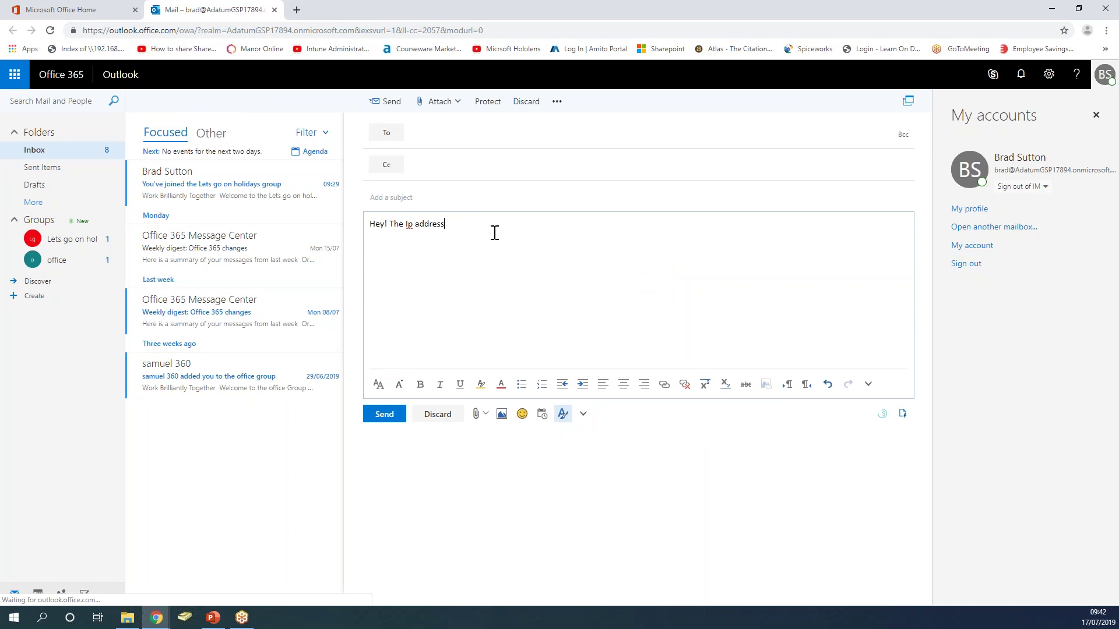
type(" of blue tech media is 172.16.0.10")
left_click_drag(577, 229, 456, 225)
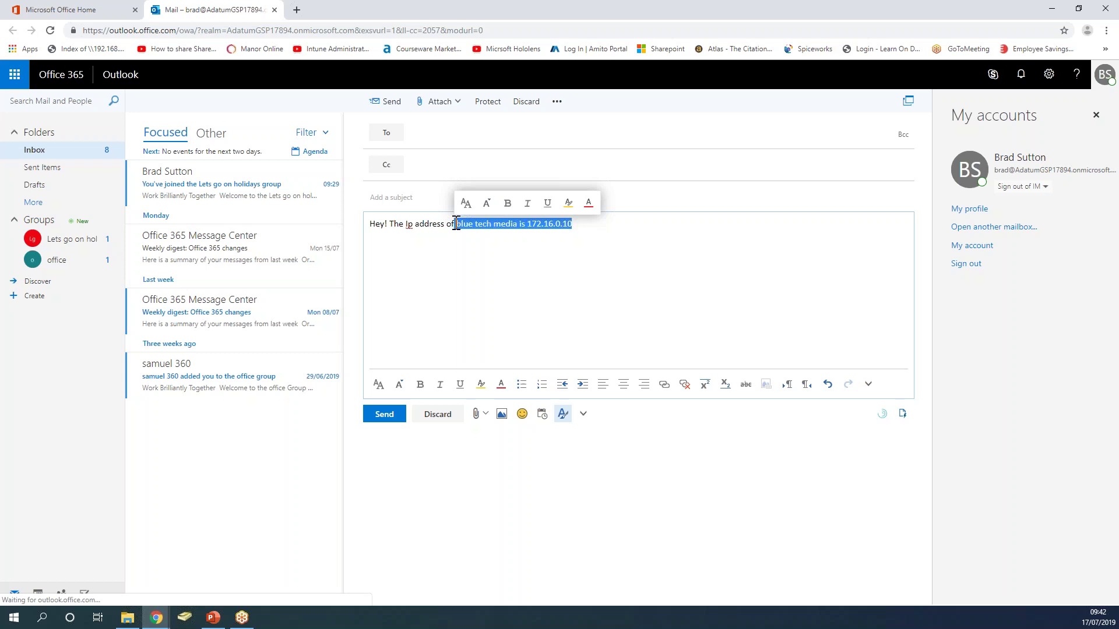
left_click(479, 257)
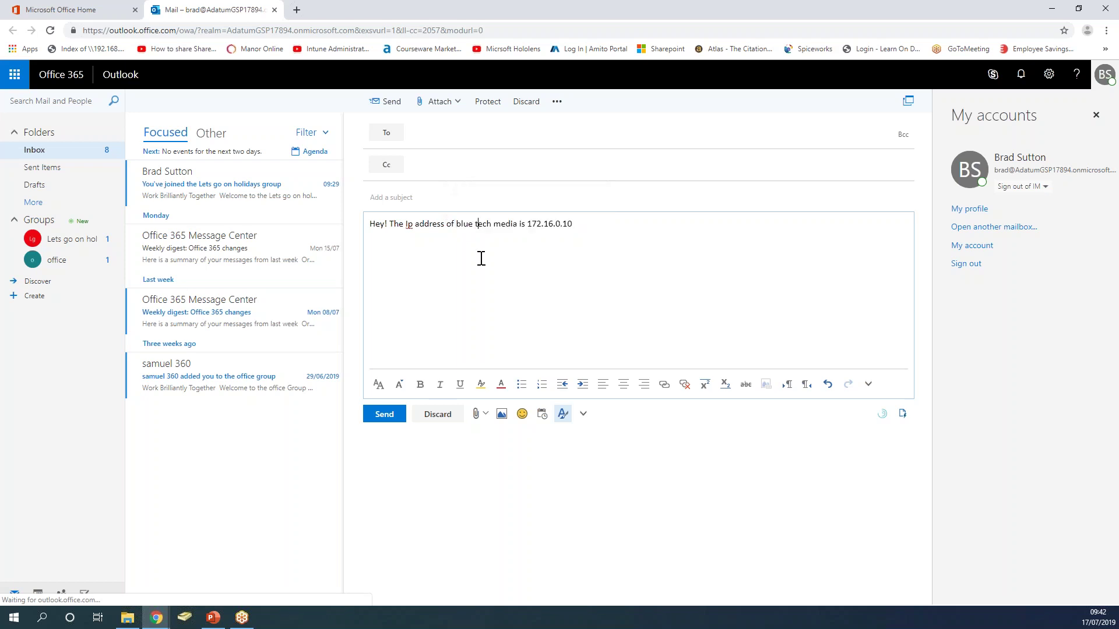
Address the draft to the external Gmail recipient's e-mail address.
left_click(474, 132)
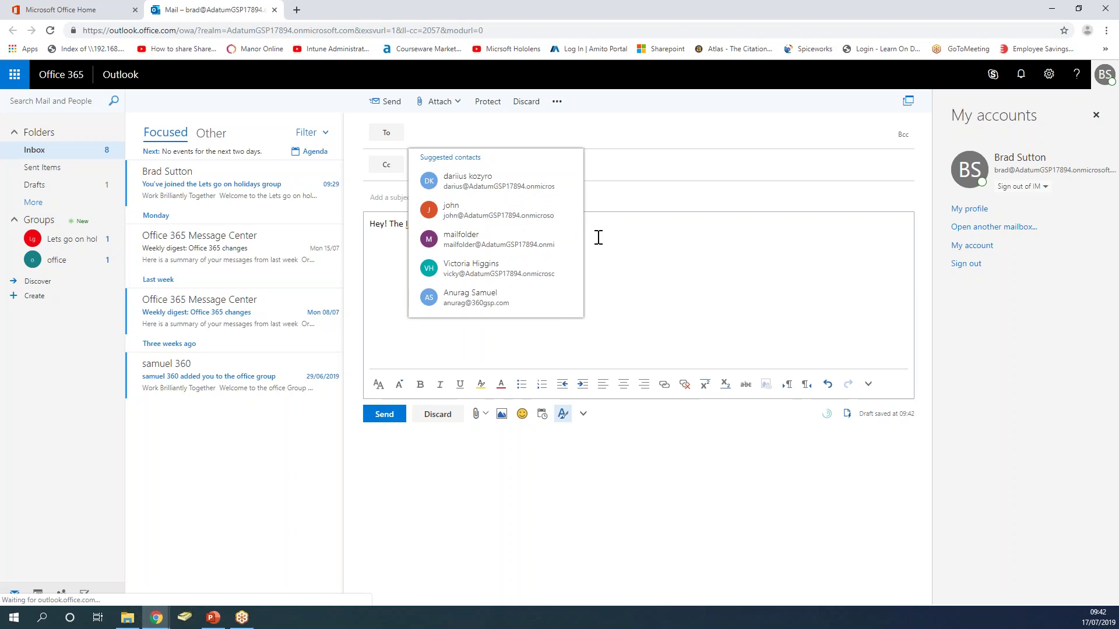
left_click(668, 243)
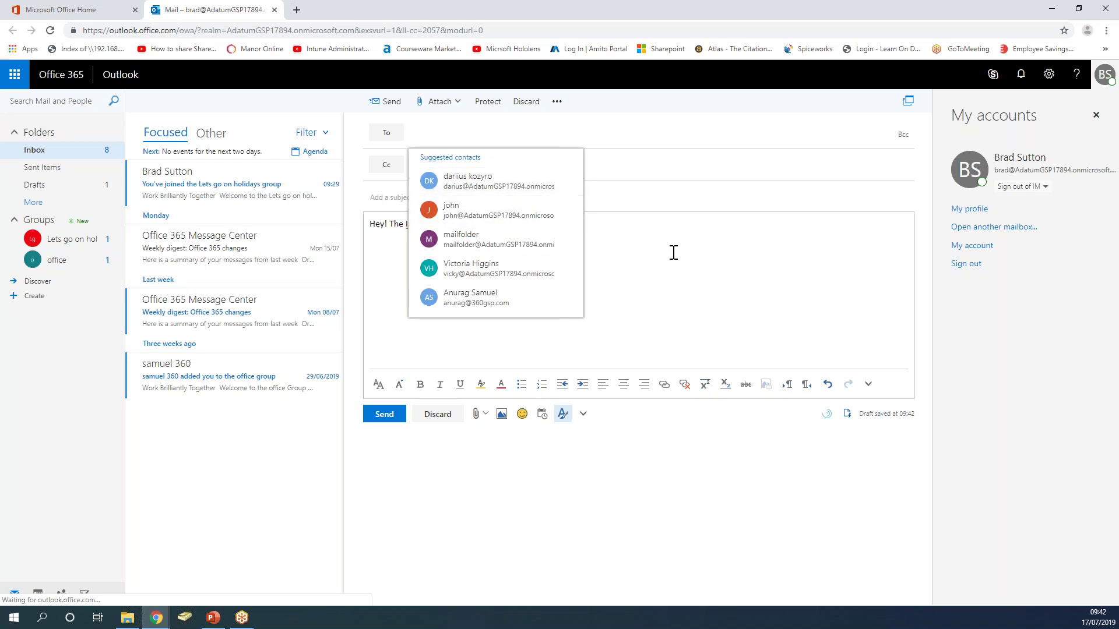
left_click(497, 141)
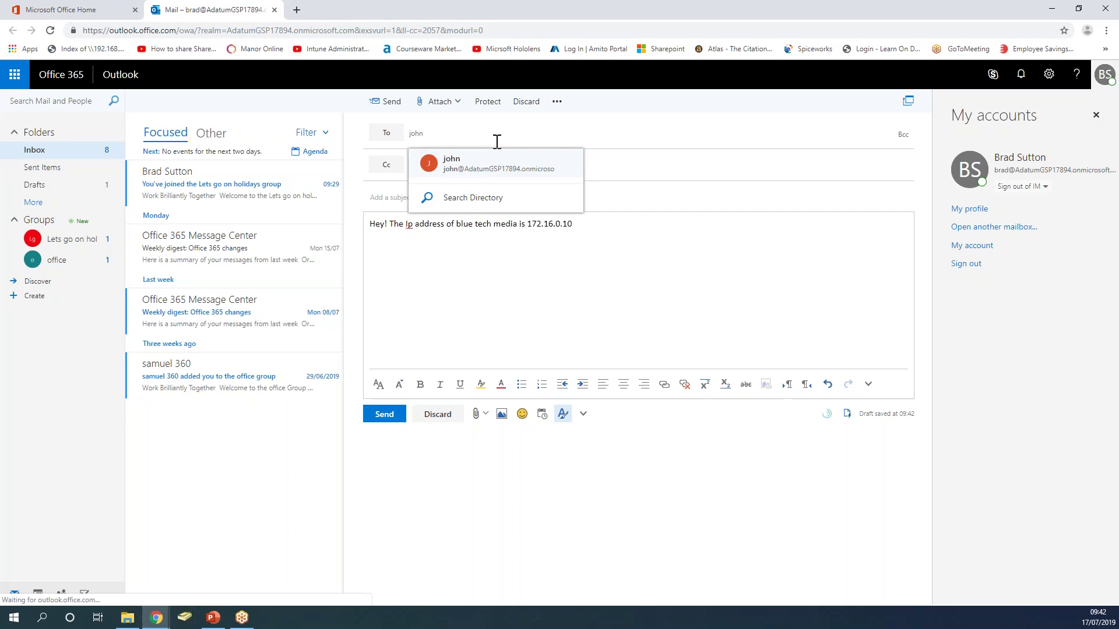
left_click(457, 225)
Give the email the subject 'Here is your info'.
left_click(445, 203)
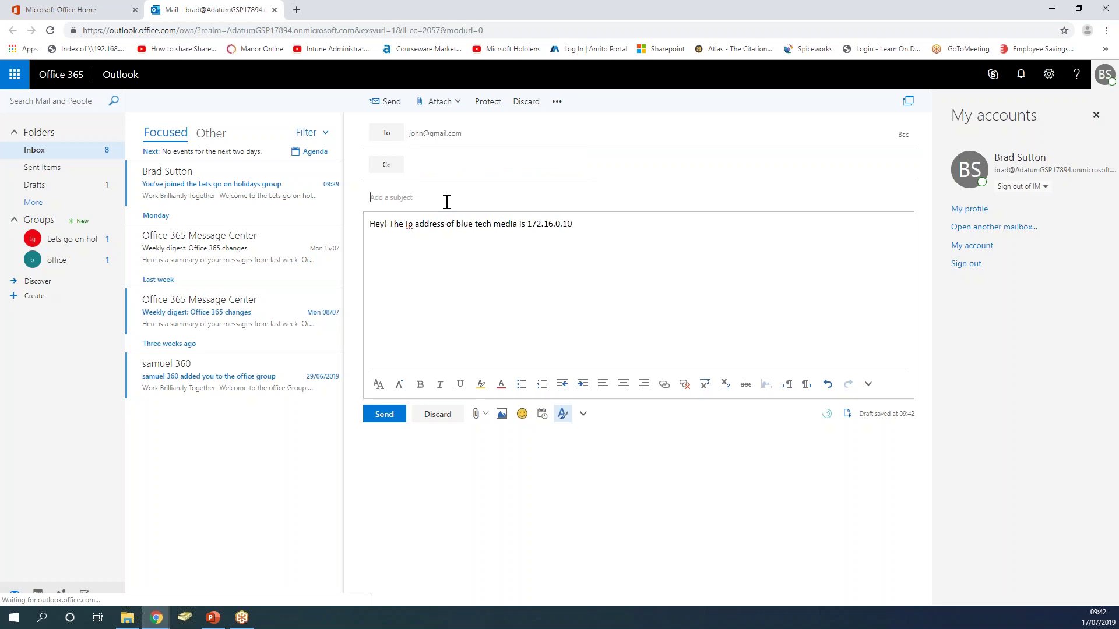
type("Here is your info")
left_click(542, 280)
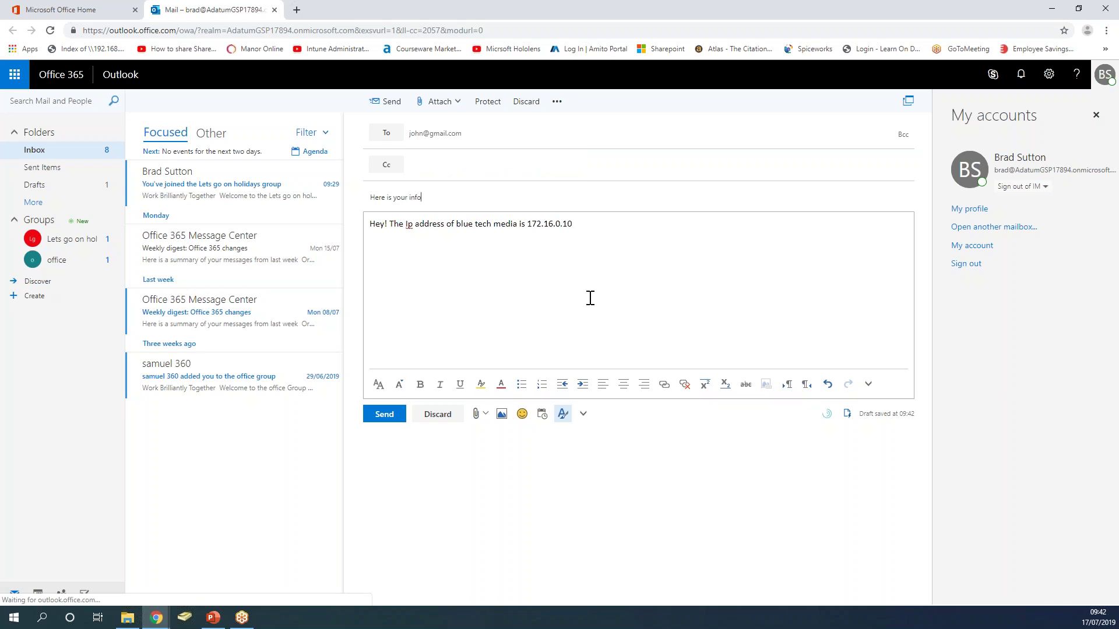
Send the email and open the 'Notification: Here is your info' policy message.
left_click(380, 416)
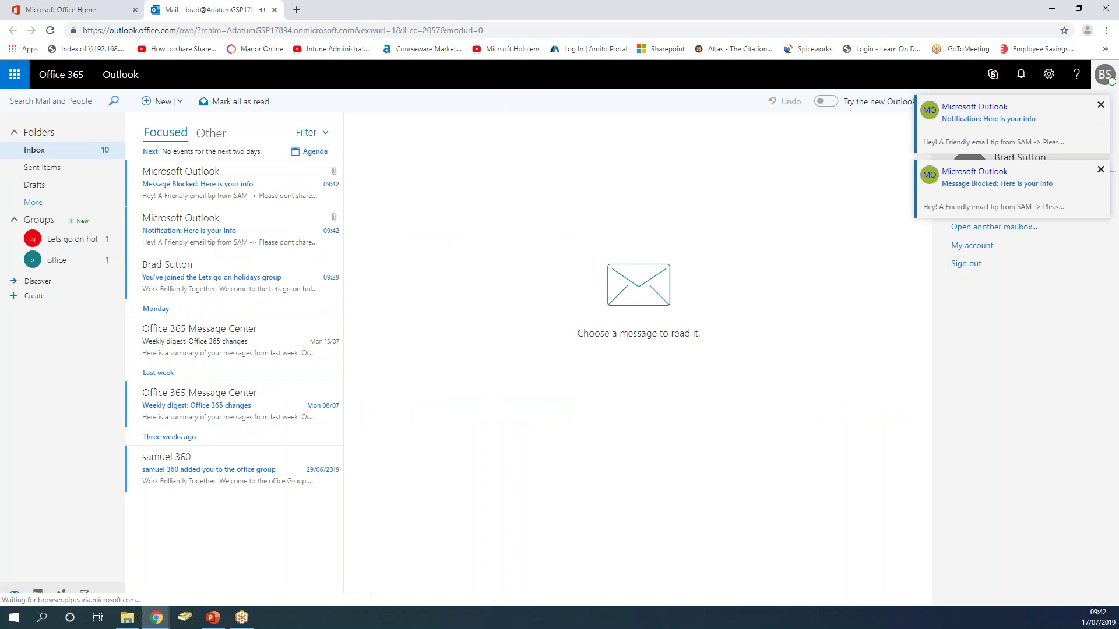
left_click(200, 237)
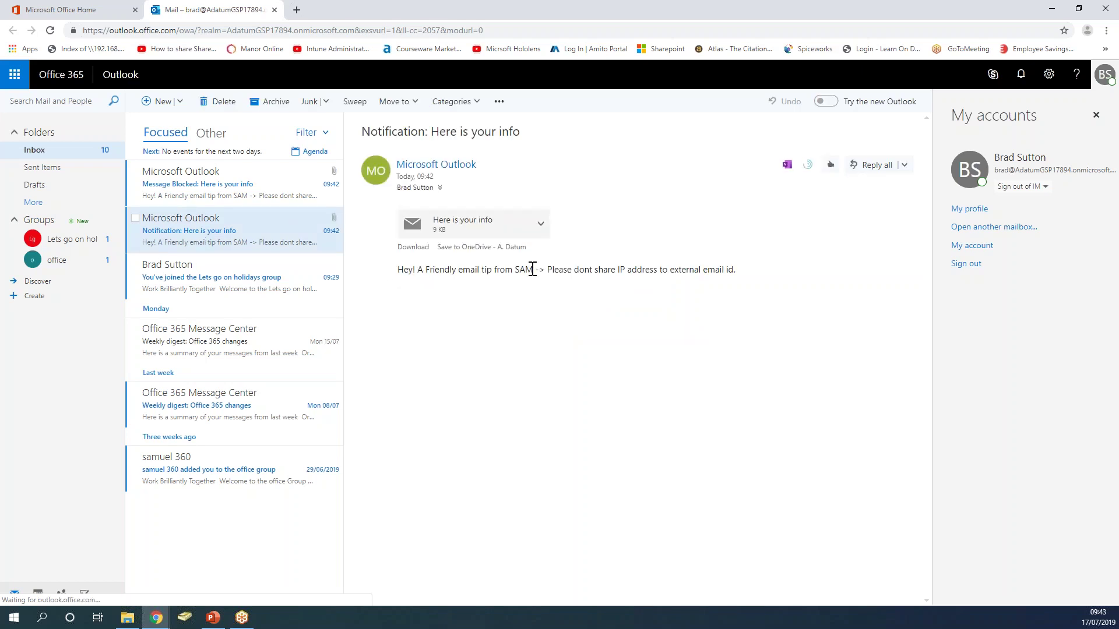
left_click_drag(532, 269, 505, 270)
left_click(555, 369)
Review the Message Blocked tip about sharing IP addresses externally and close the My accounts pane.
left_click_drag(739, 276, 387, 275)
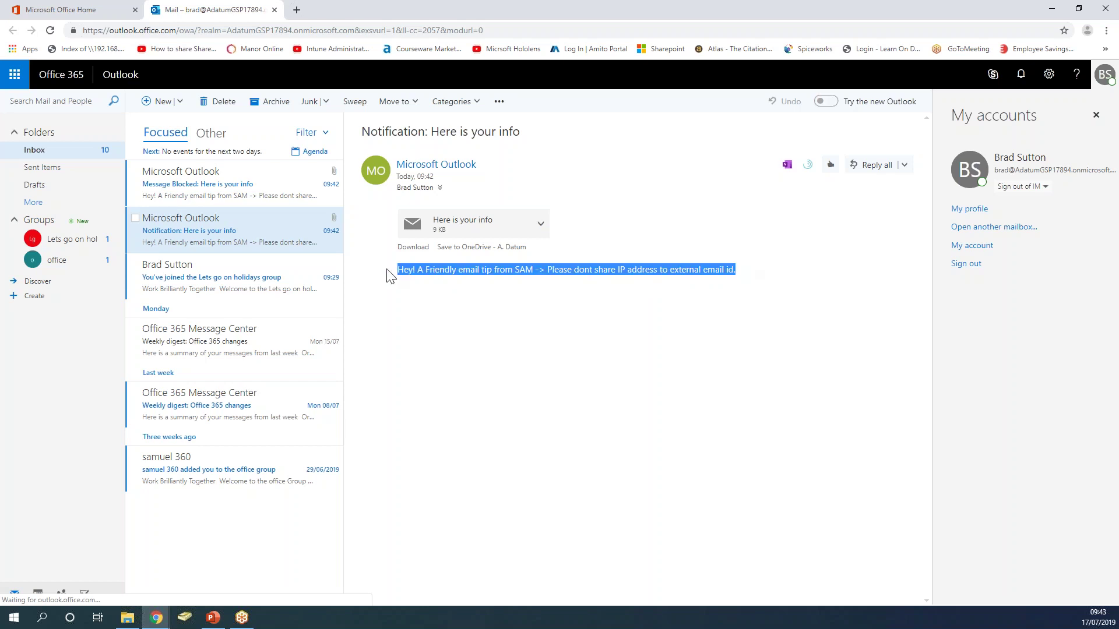
left_click(442, 357)
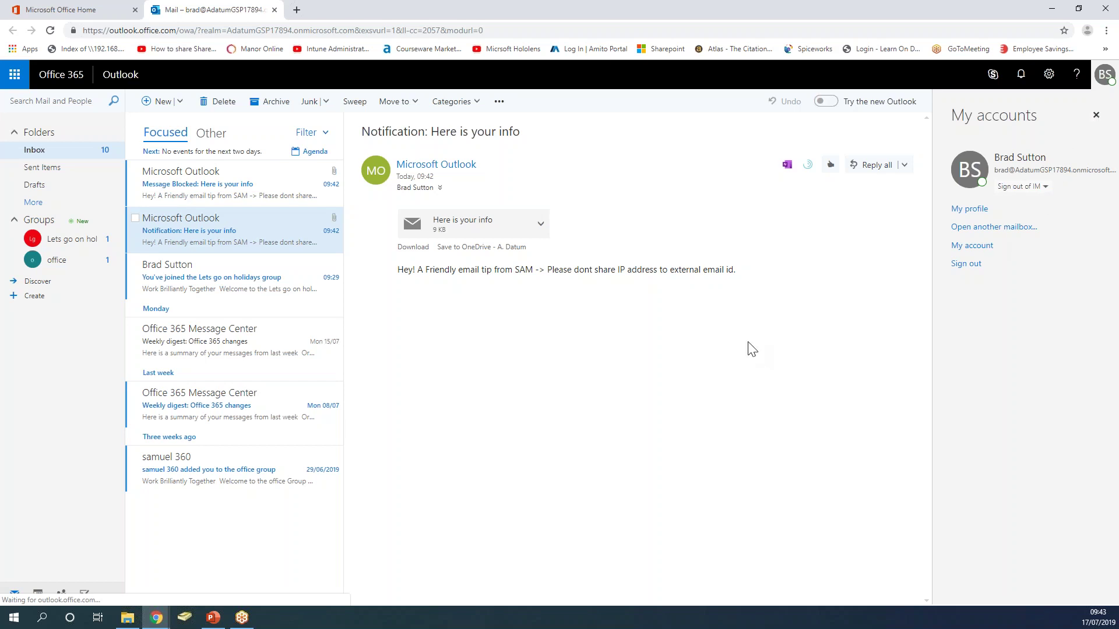
left_click(1096, 114)
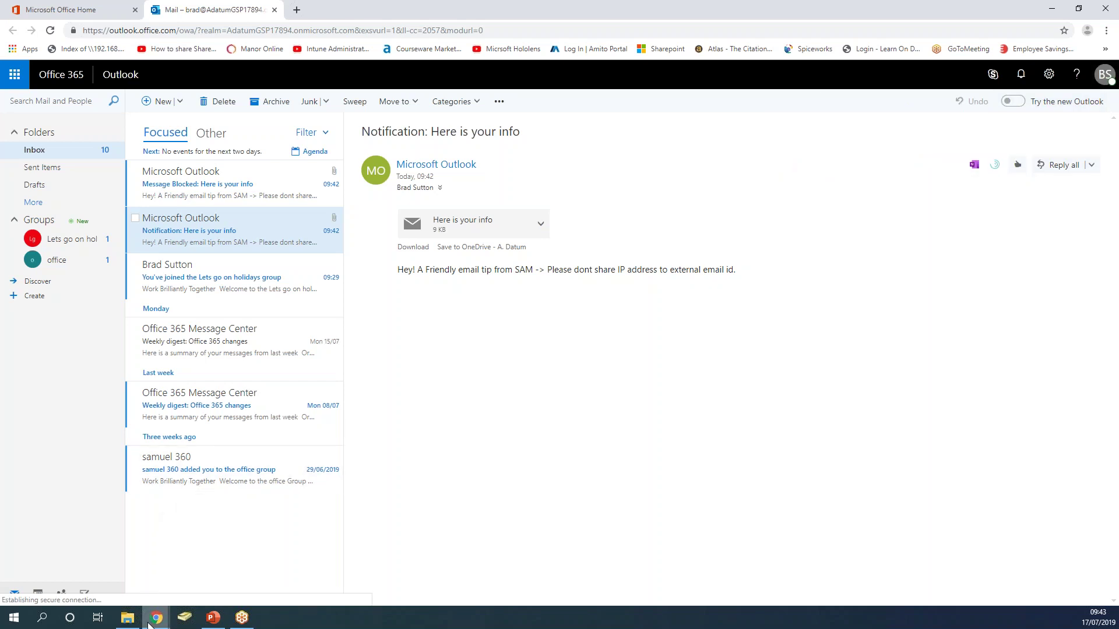
mouse_move(148, 625)
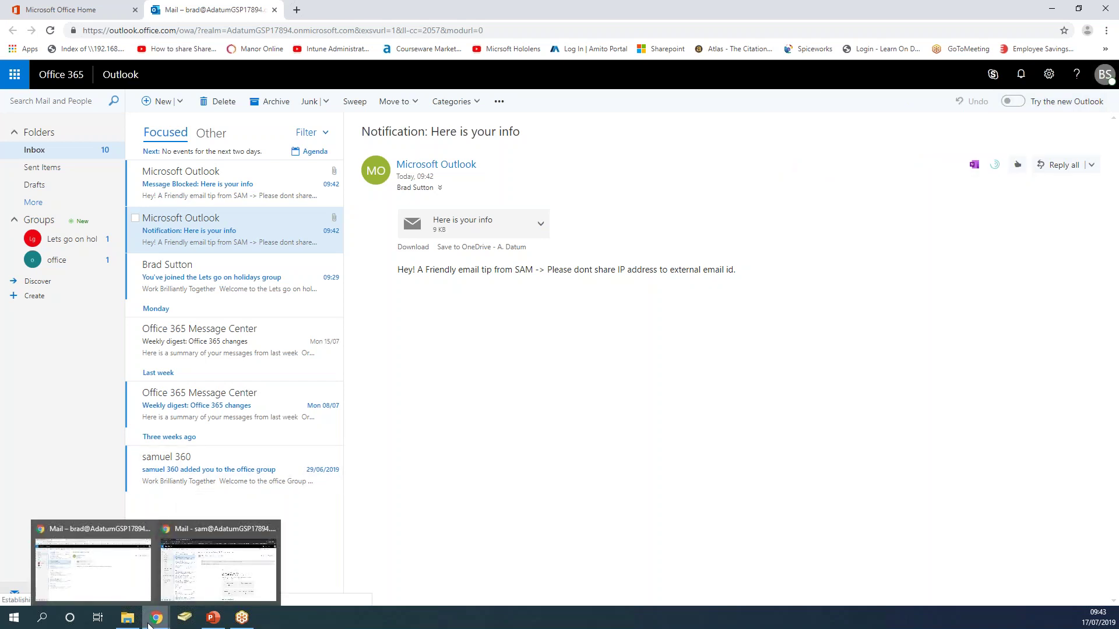
Switch to the other user's mailbox and check which account is signed in.
left_click(200, 583)
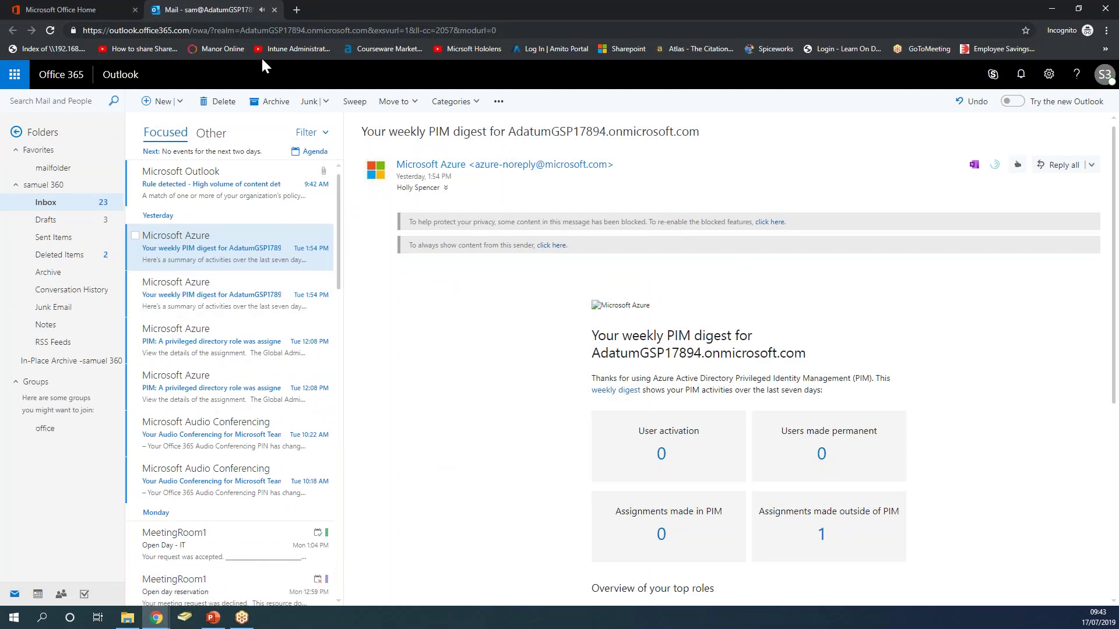
left_click(1104, 79)
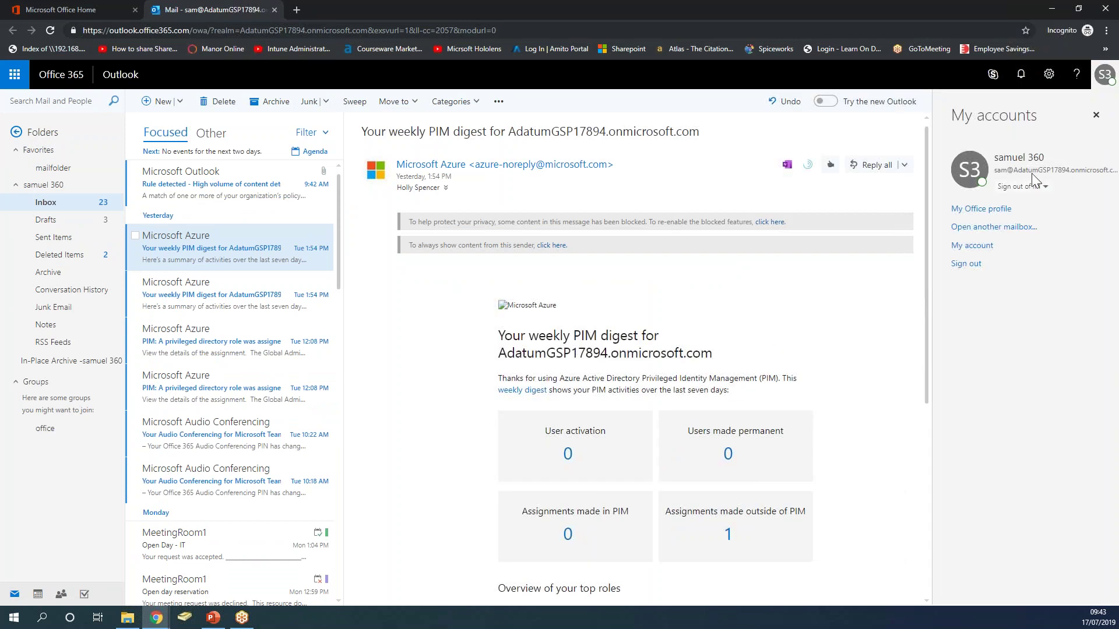
left_click(1096, 116)
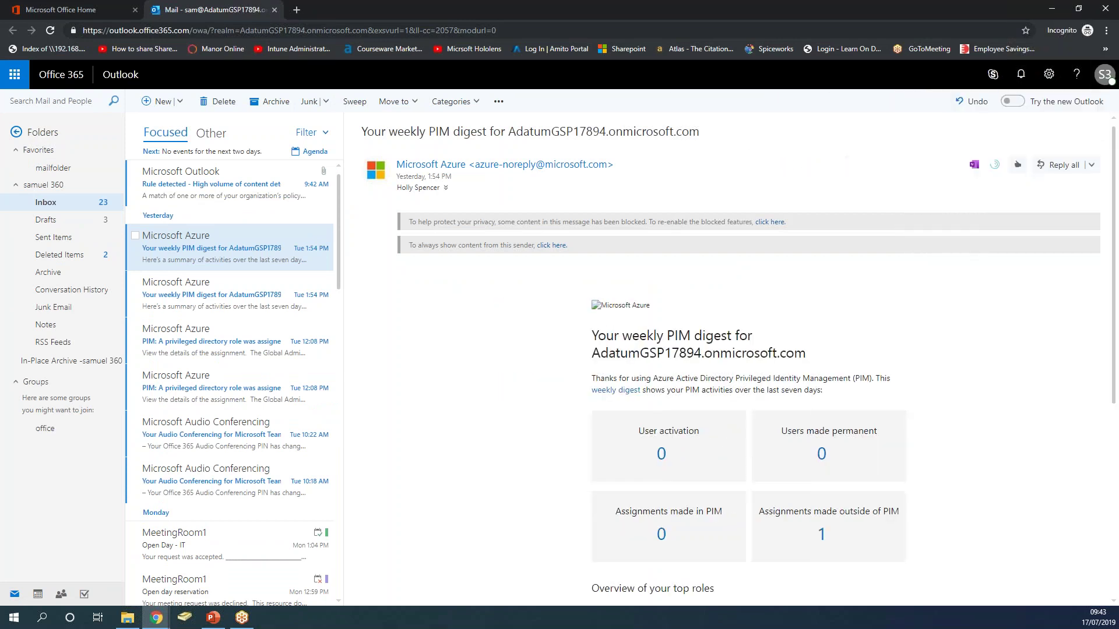
Open and read the 'Rule detected' DLP incident report email.
left_click(229, 190)
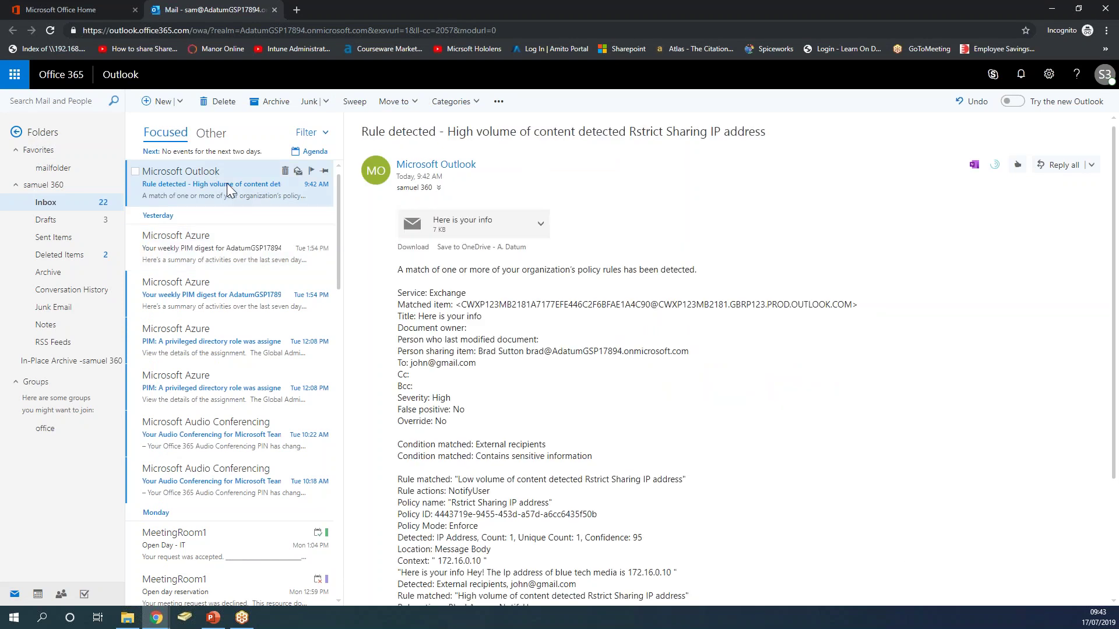
left_click_drag(417, 269, 589, 290)
left_click(590, 290)
scroll(547, 414, "down", 3)
scroll(551, 415, "up", 3)
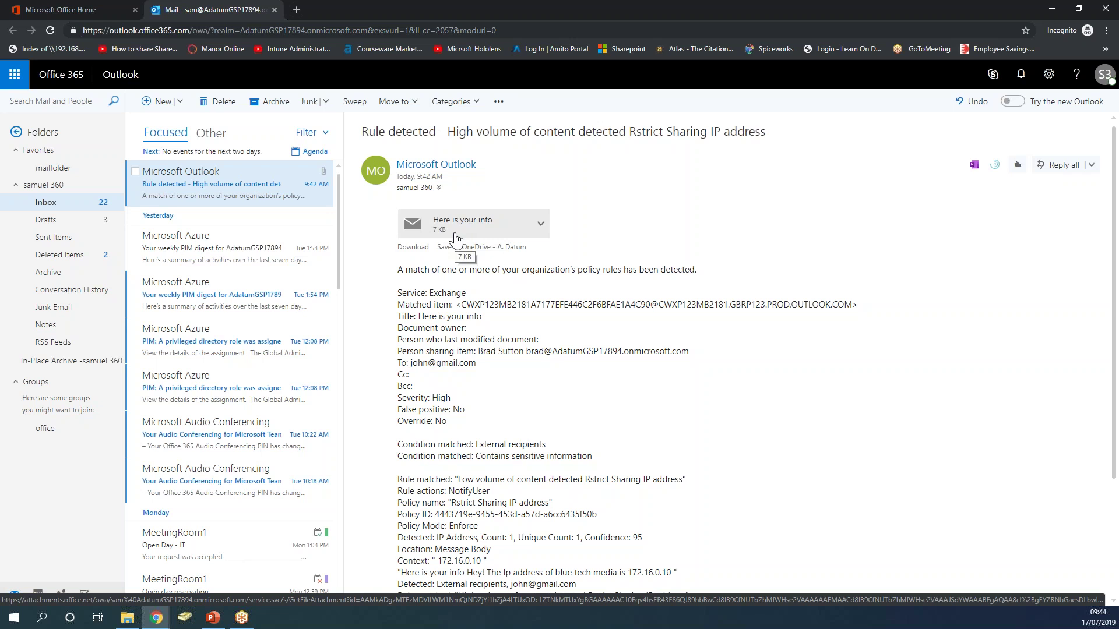
Preview the attached 'Here is your info' email, then minimize to reveal the sender's mailbox.
left_click(456, 234)
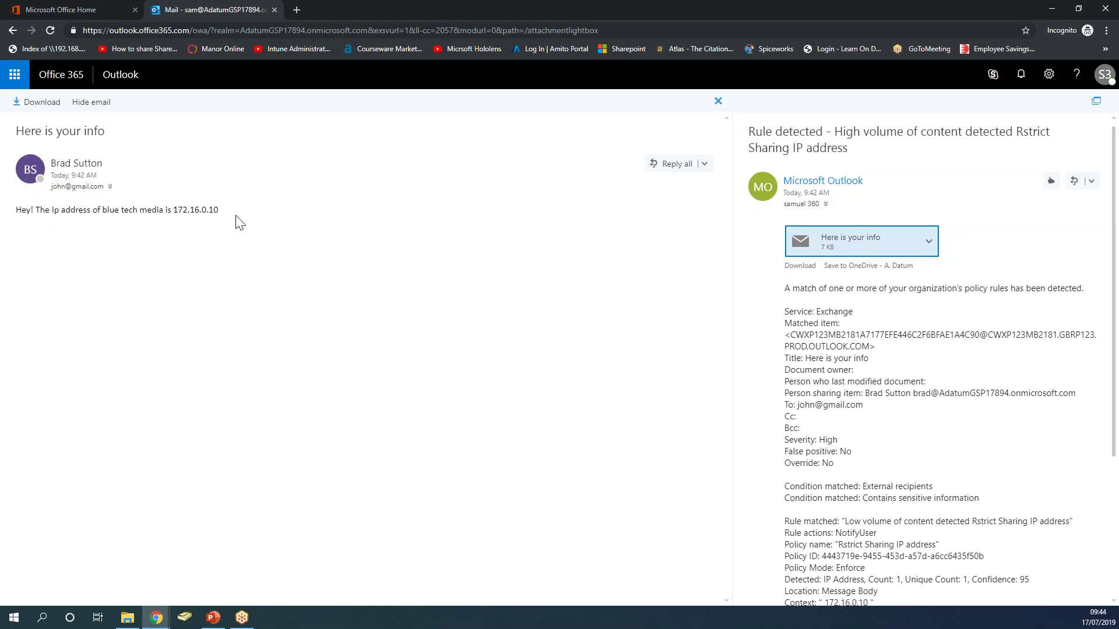
left_click(718, 102)
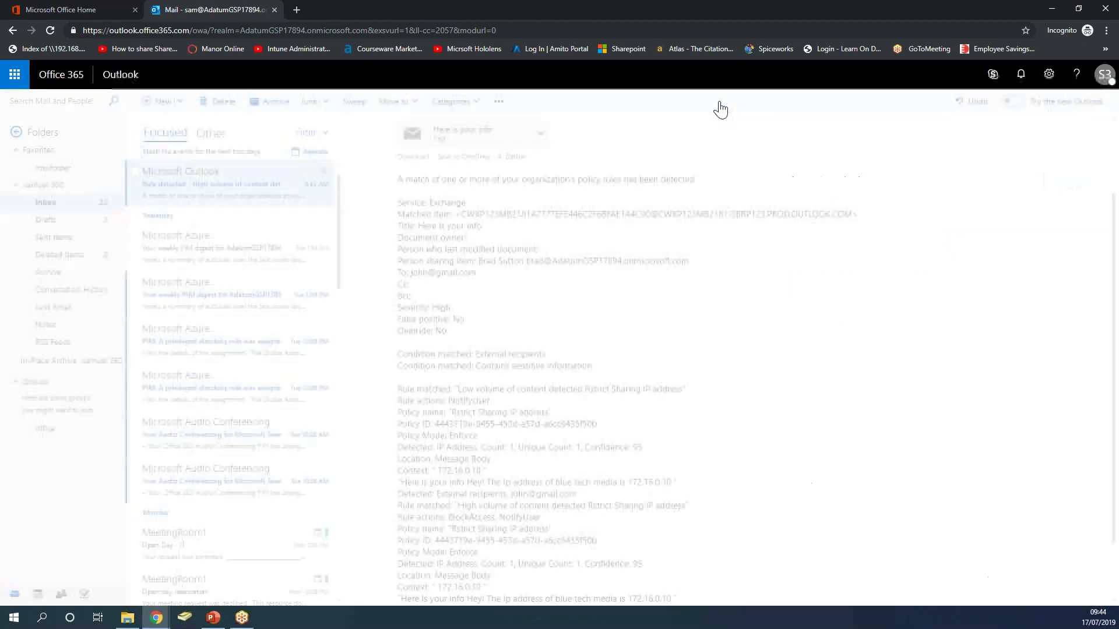
left_click(1051, 12)
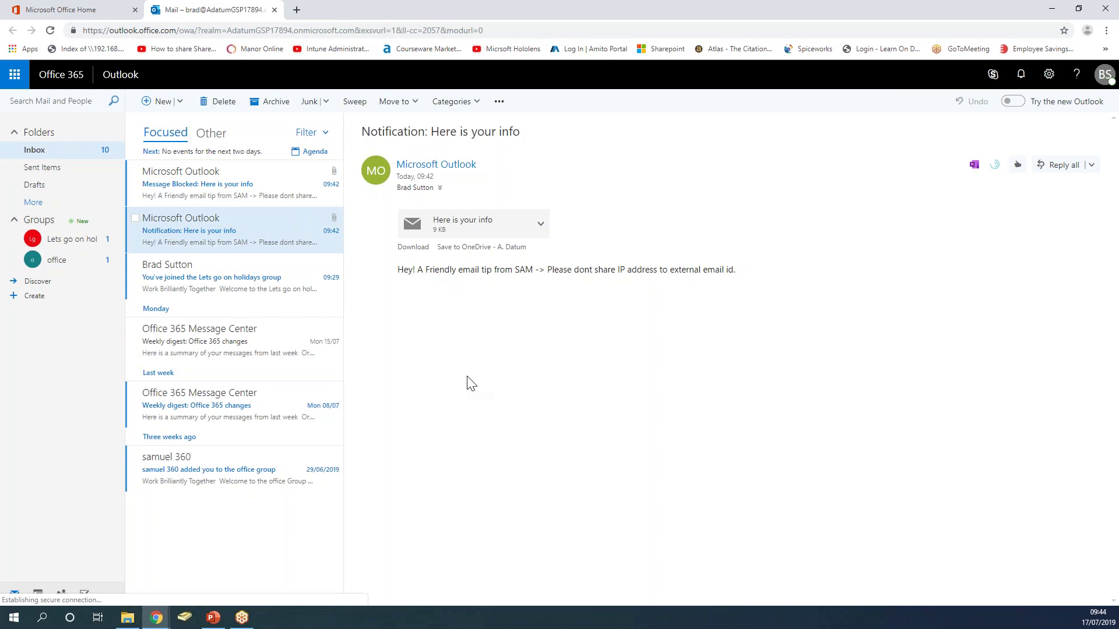
Go to OneDrive and view ip-add.docx, which states Google's IP address is 216.58.205.99.
left_click(15, 79)
left_click(139, 159)
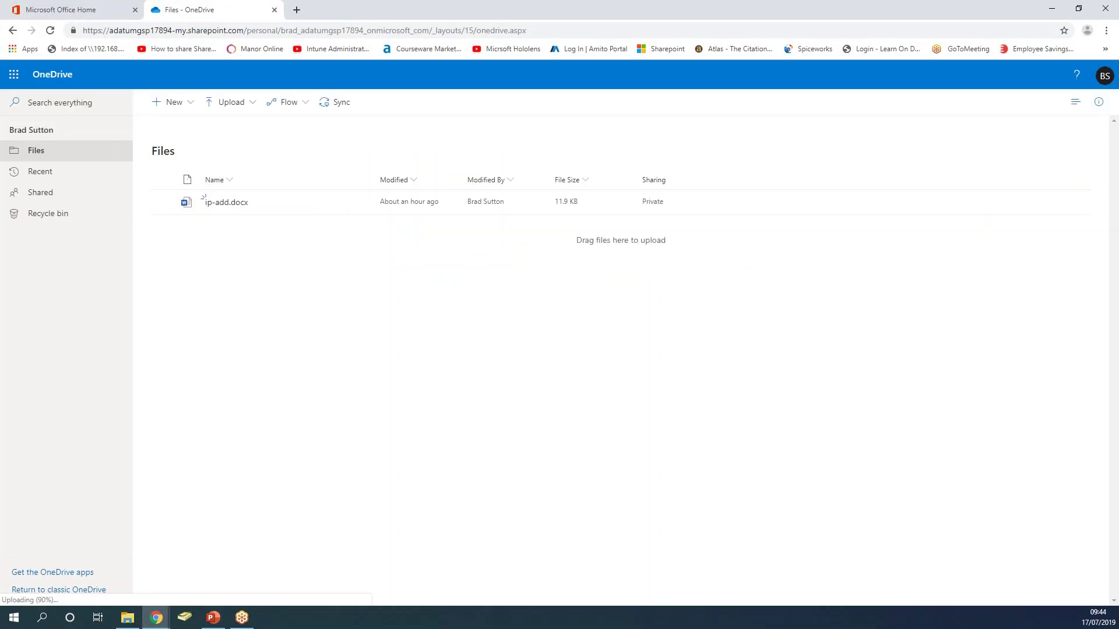
mouse_move(236, 208)
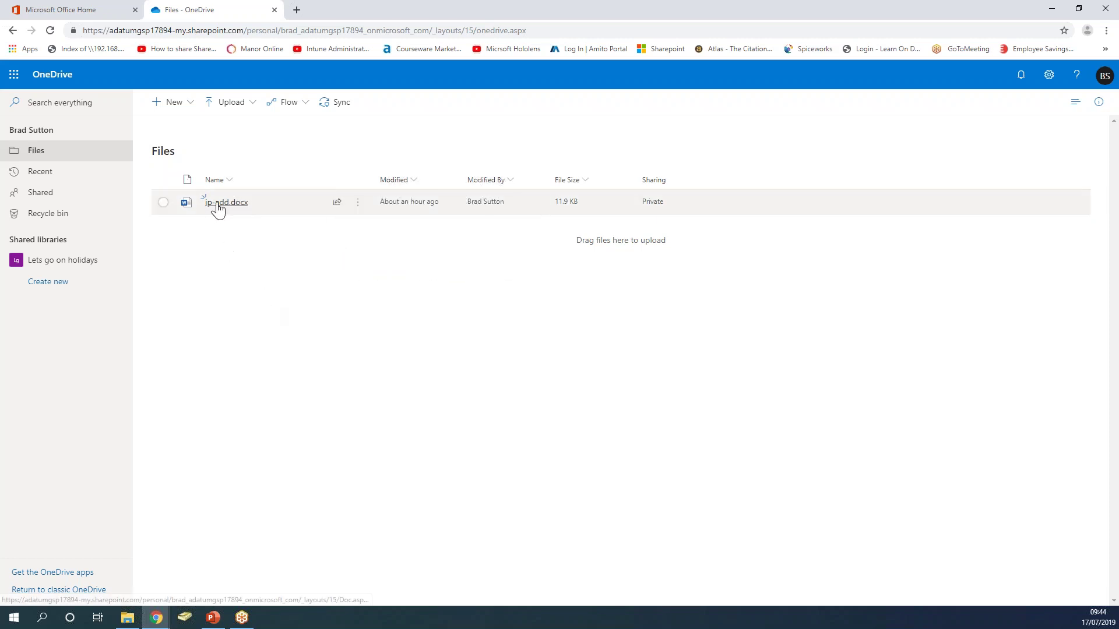
left_click(221, 205)
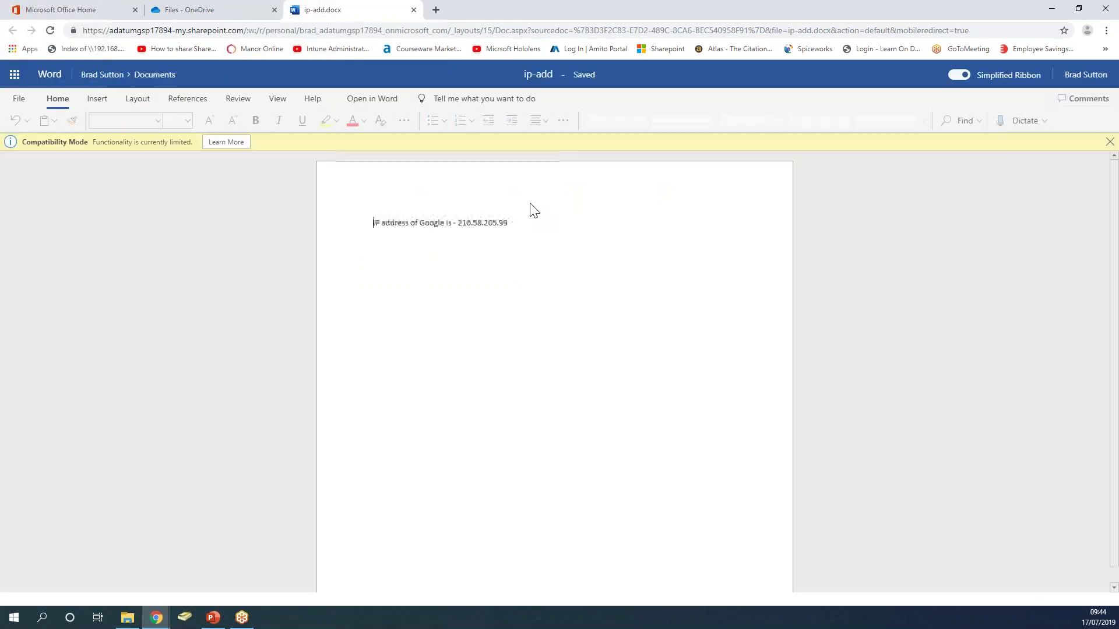
left_click(413, 9)
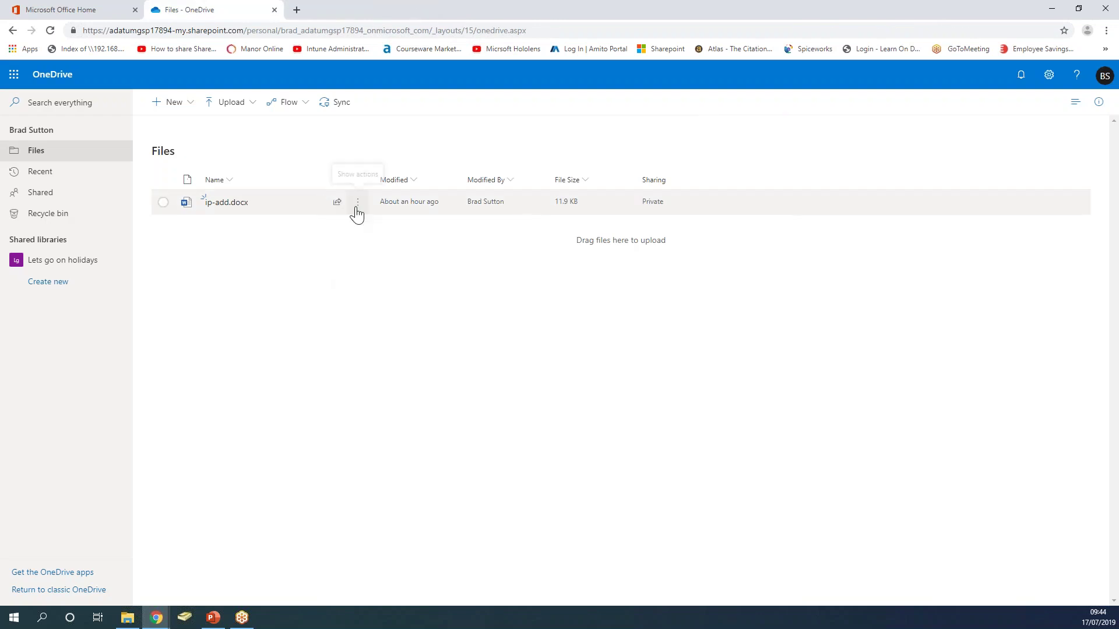
left_click(356, 208)
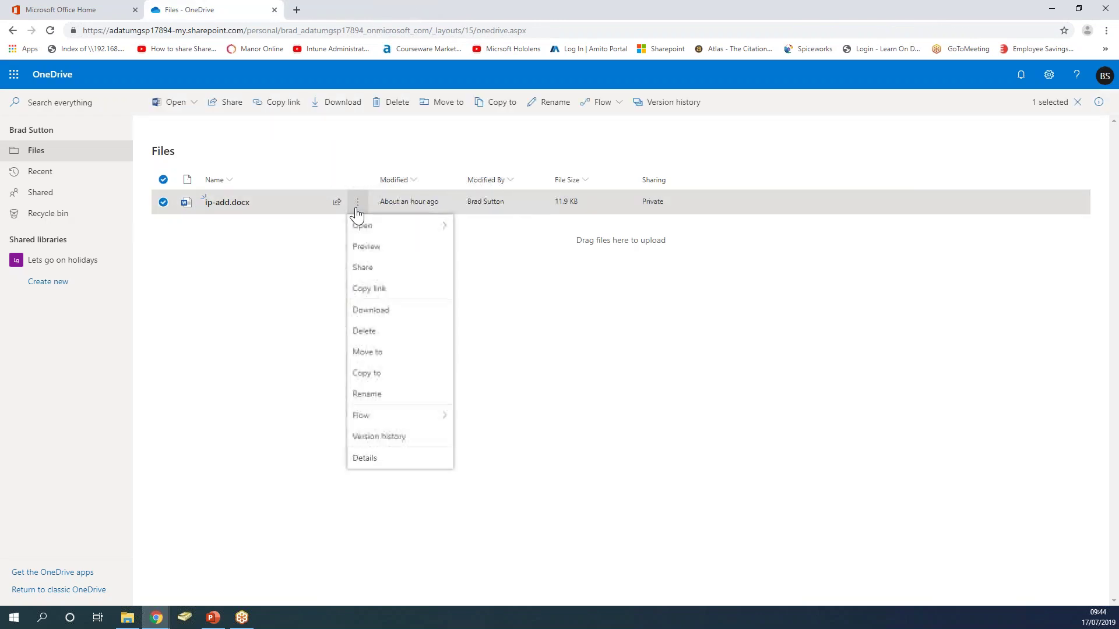
left_click(370, 272)
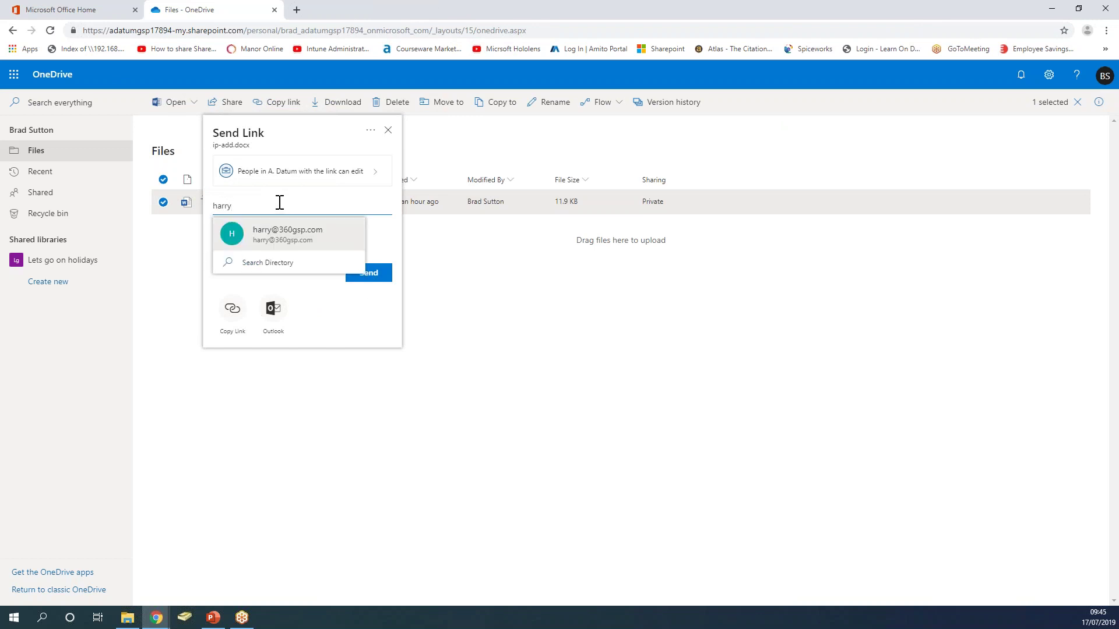
left_click(287, 233)
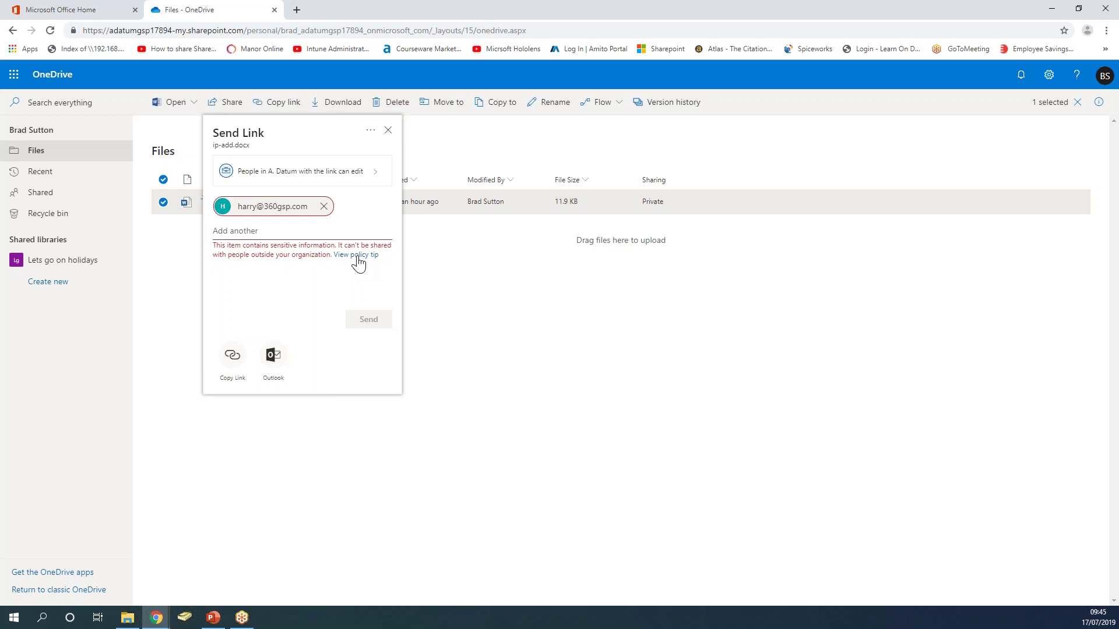
left_click(356, 256)
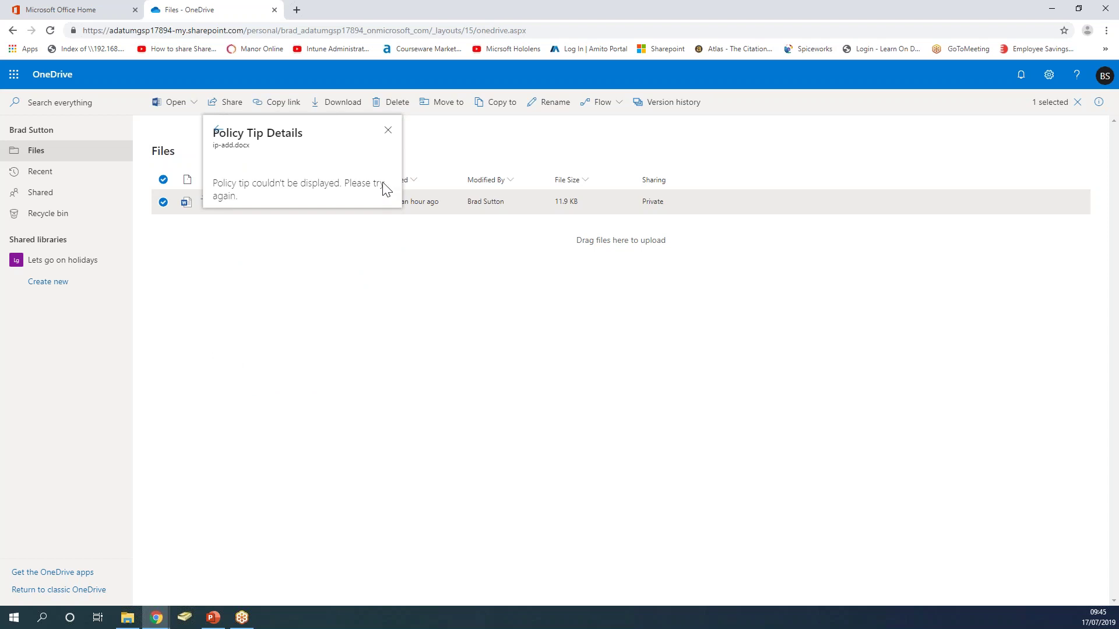
left_click(388, 133)
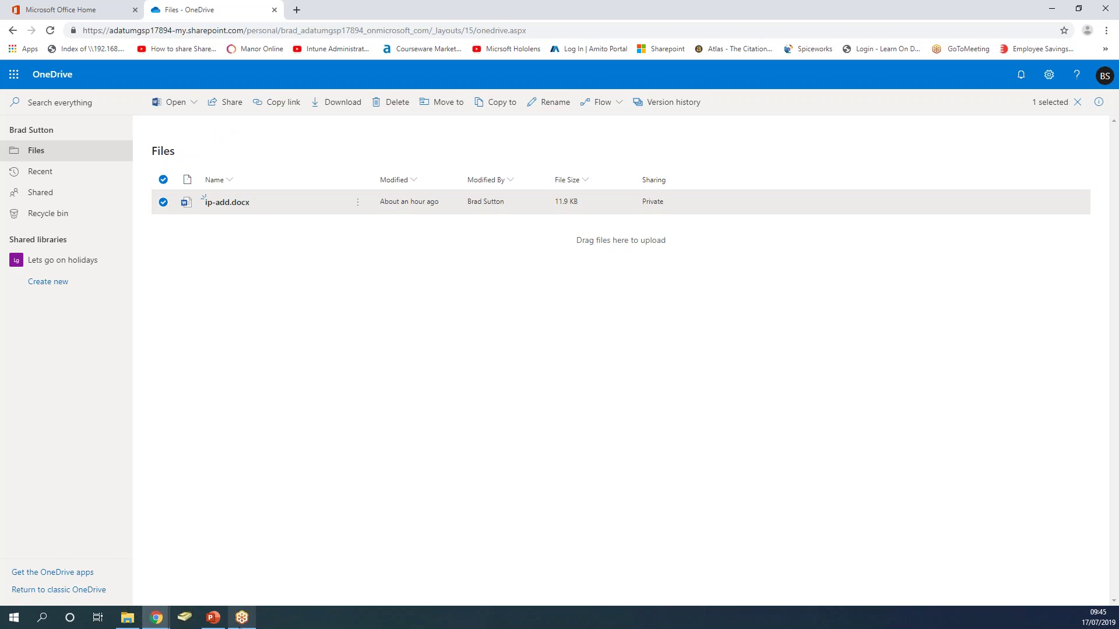
left_click(242, 617)
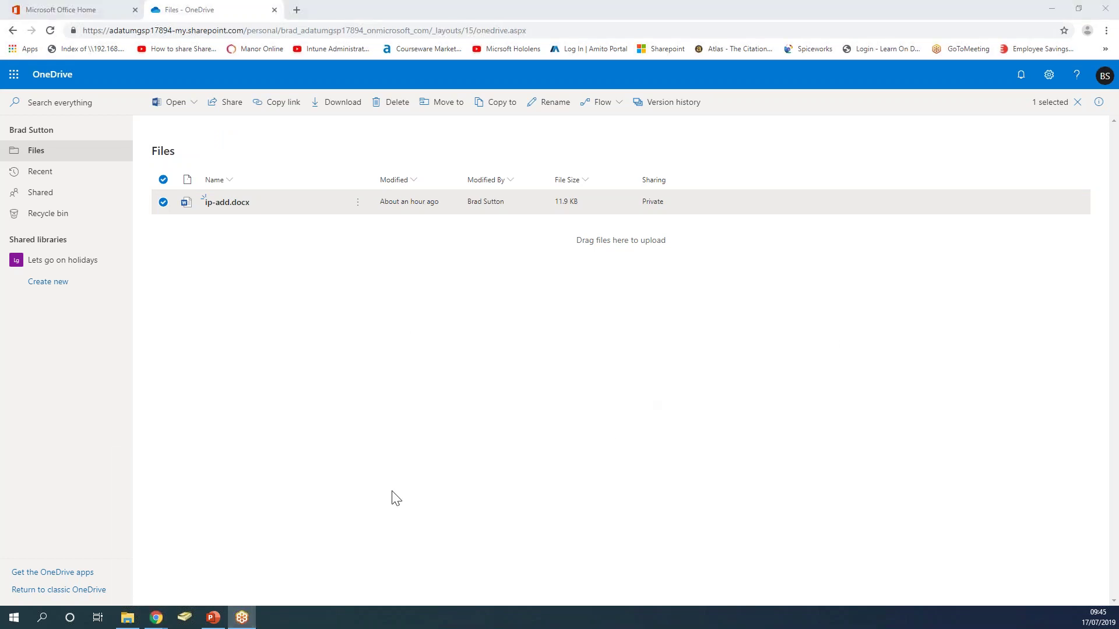
Start the DLP presentation slide show and advance to the five DLP capabilities slide.
left_click(215, 619)
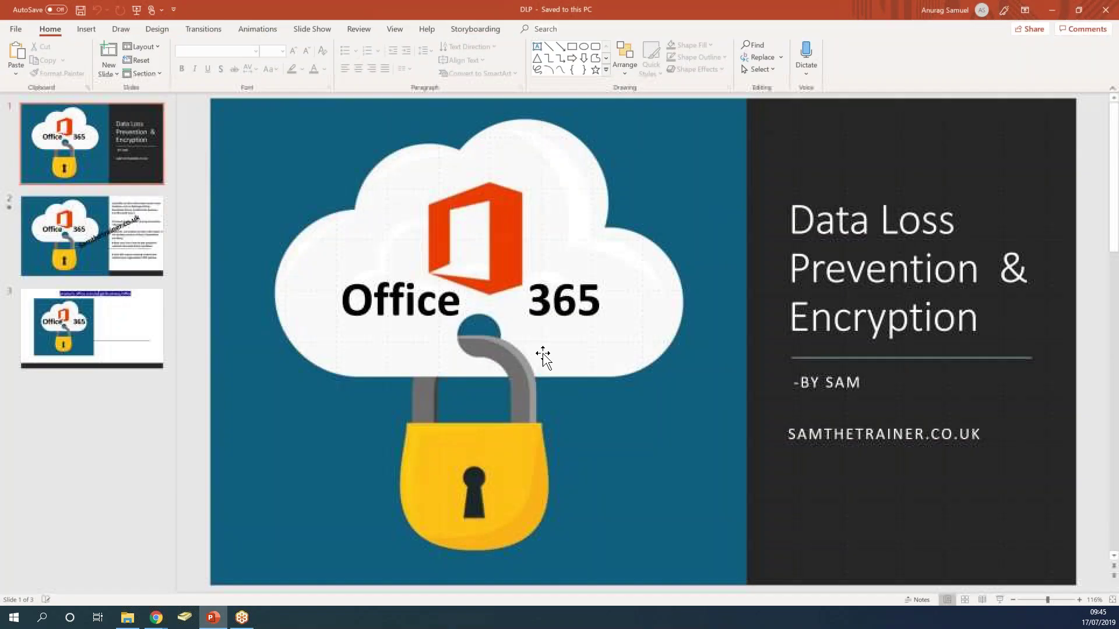
left_click(998, 599)
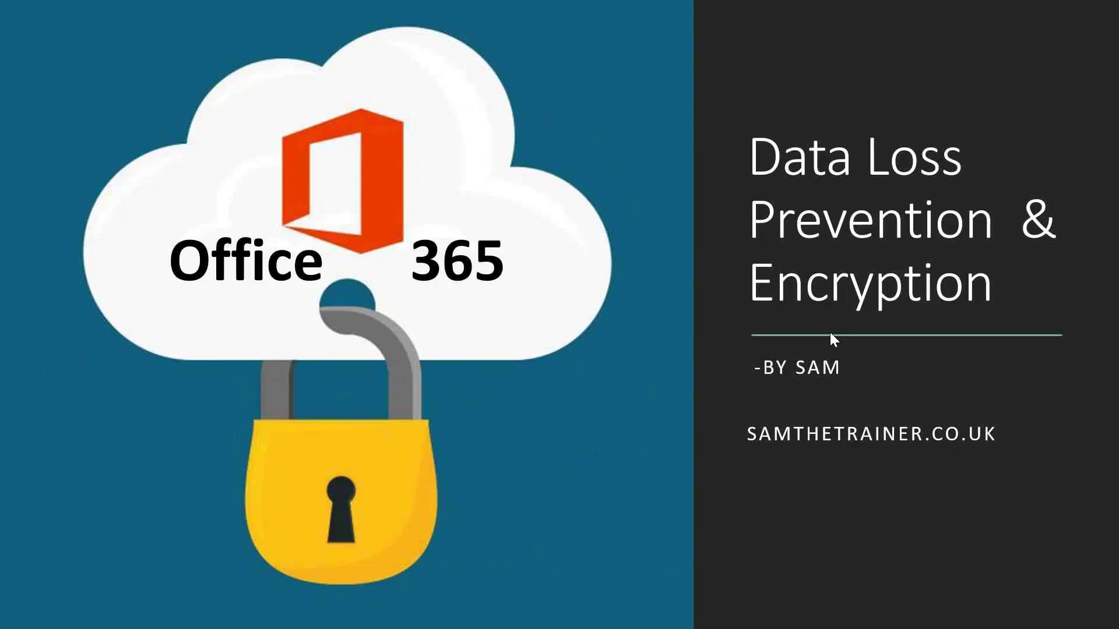
left_click(720, 318)
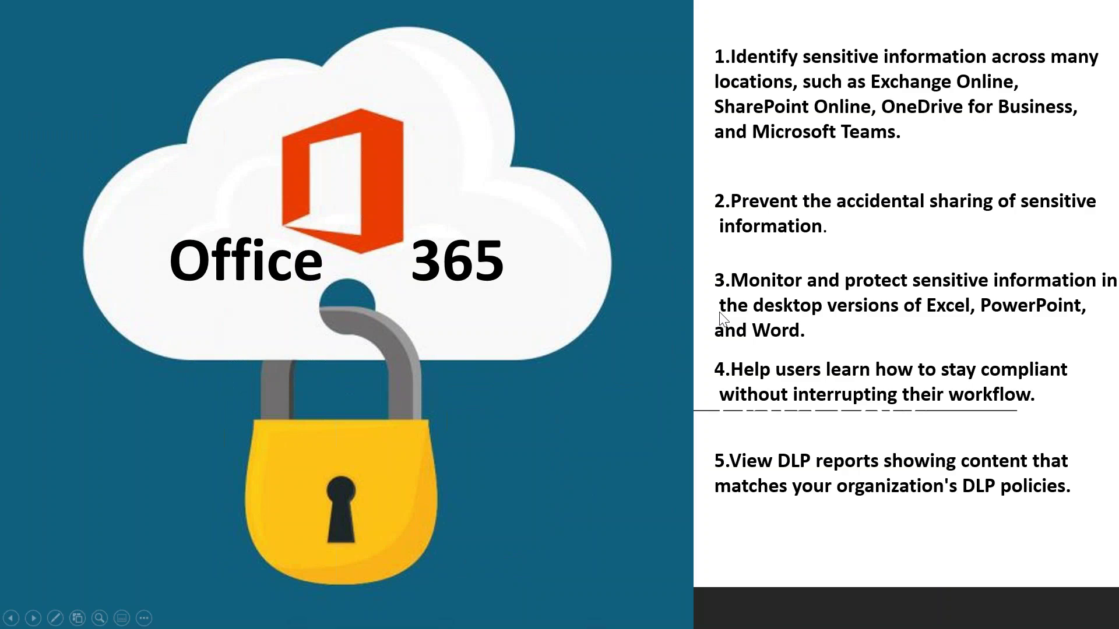
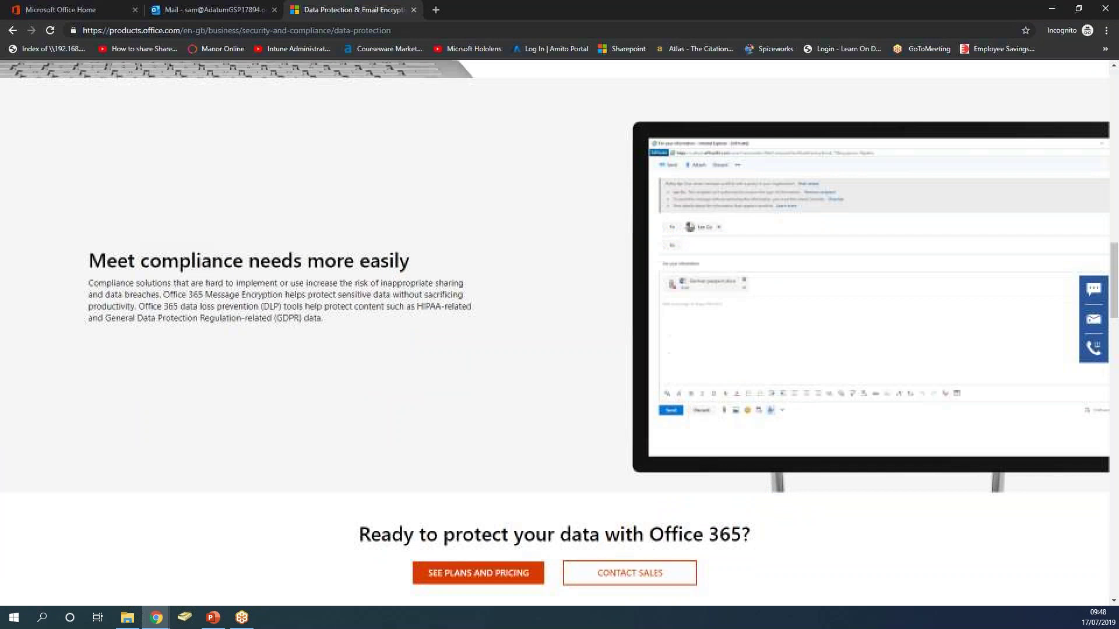
Highlight the sentence on DLP tools protecting HIPAA and GDPR data, then bring up the HIPAA search results.
left_click_drag(137, 307, 356, 317)
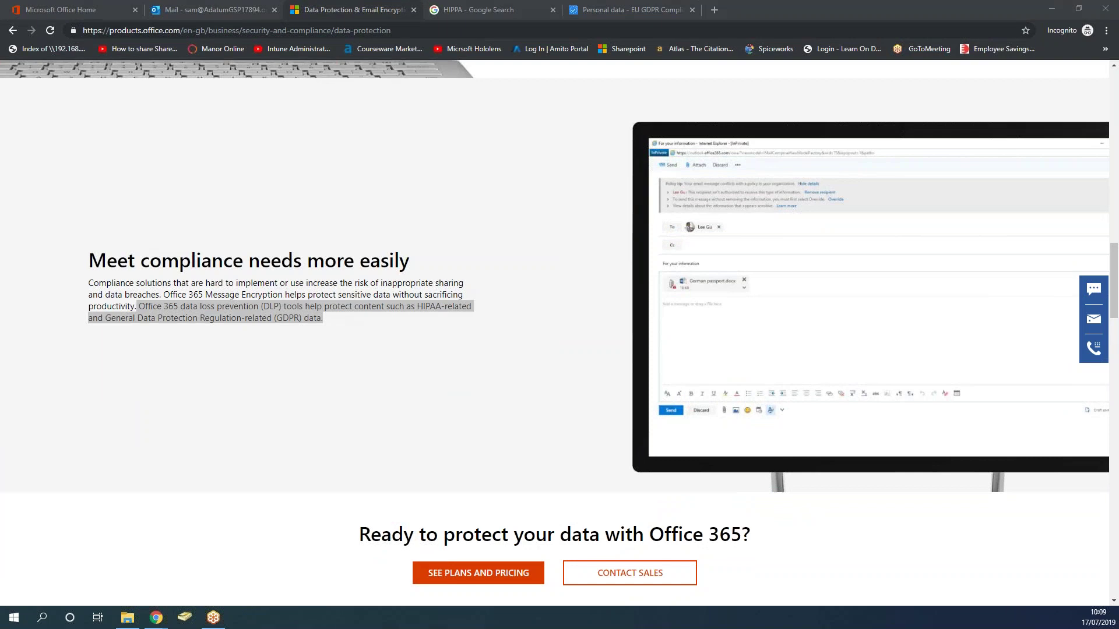
left_click(272, 365)
left_click_drag(254, 307, 386, 354)
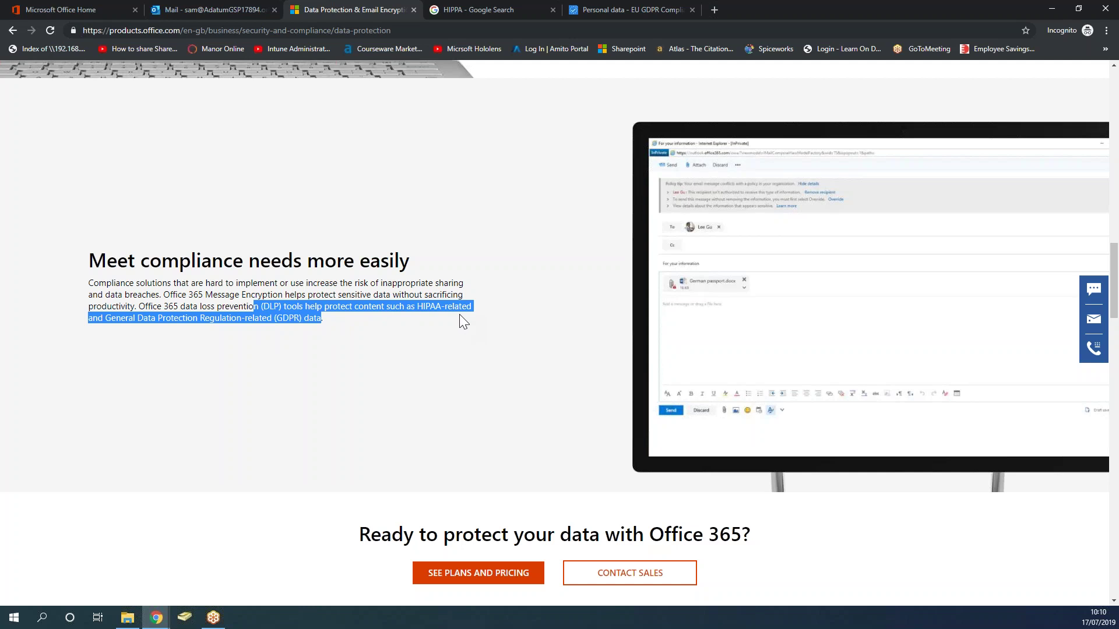
left_click(456, 8)
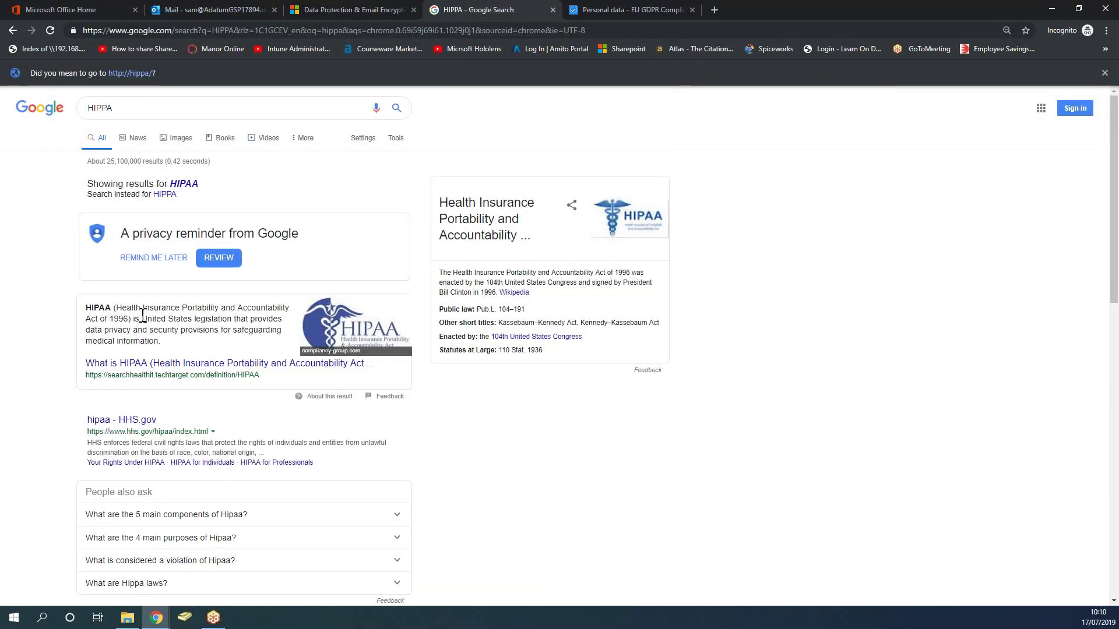
Highlight that HIPAA is United States legislation protecting medical data, then go back to the Office 365 page.
left_click_drag(142, 319, 221, 322)
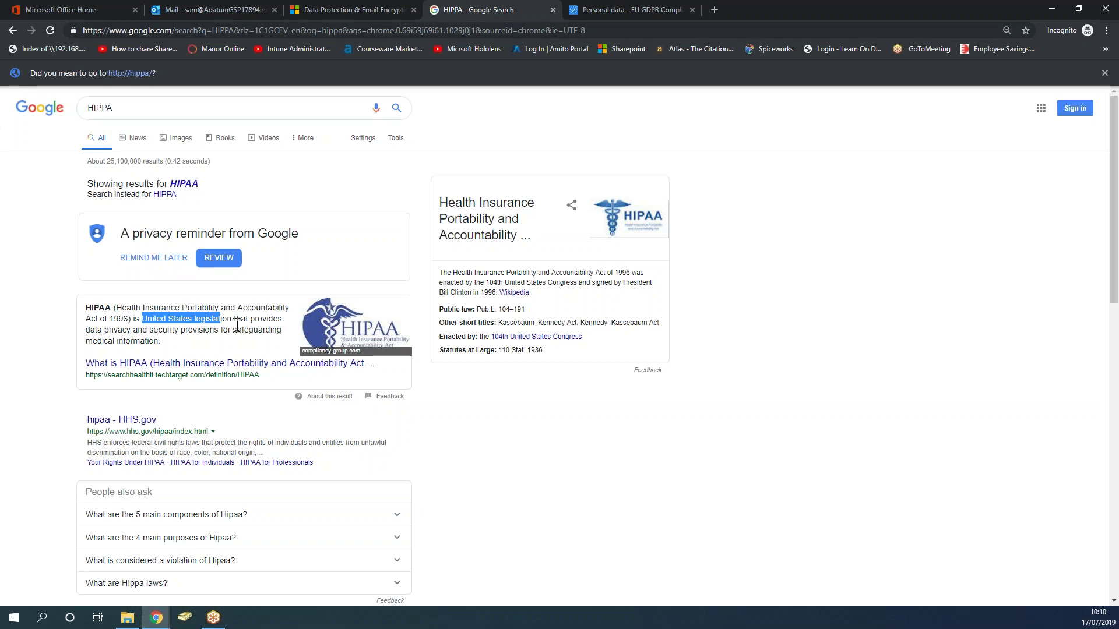
left_click_drag(231, 319, 273, 338)
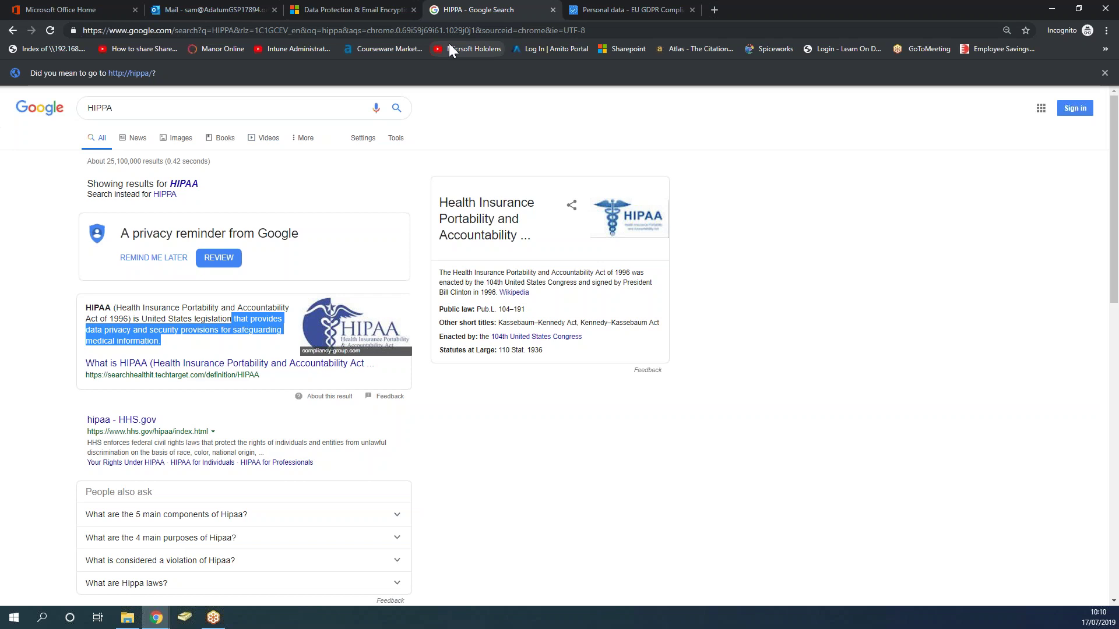
left_click(365, 8)
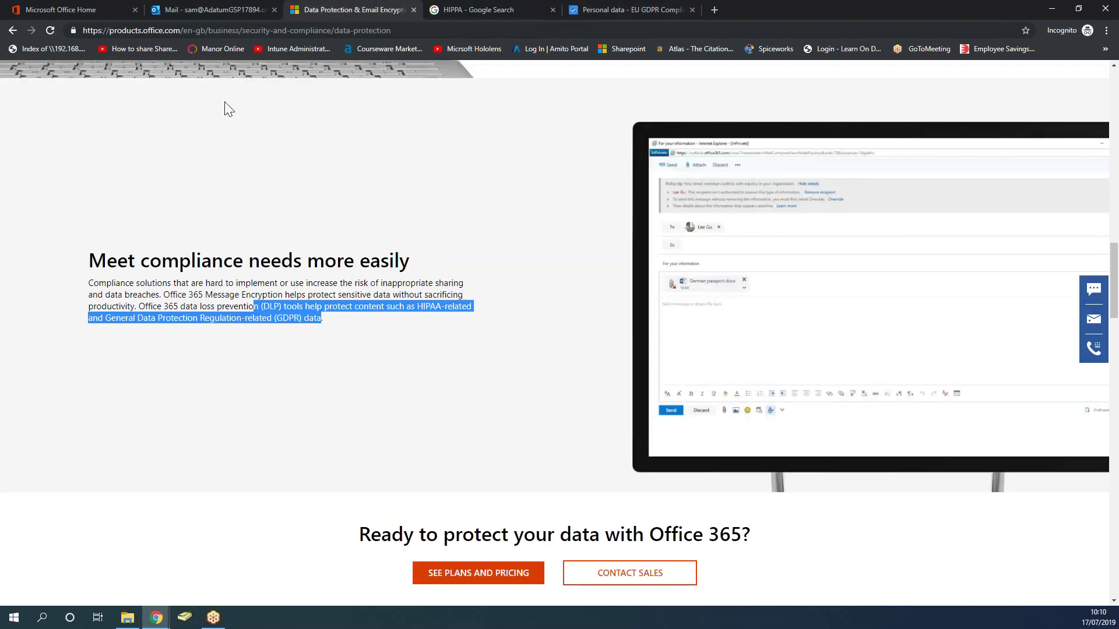
Highlight 'General Data Protection Regulation-related (GDPR) data' and switch to the EU GDPR personal data article.
left_click(295, 398)
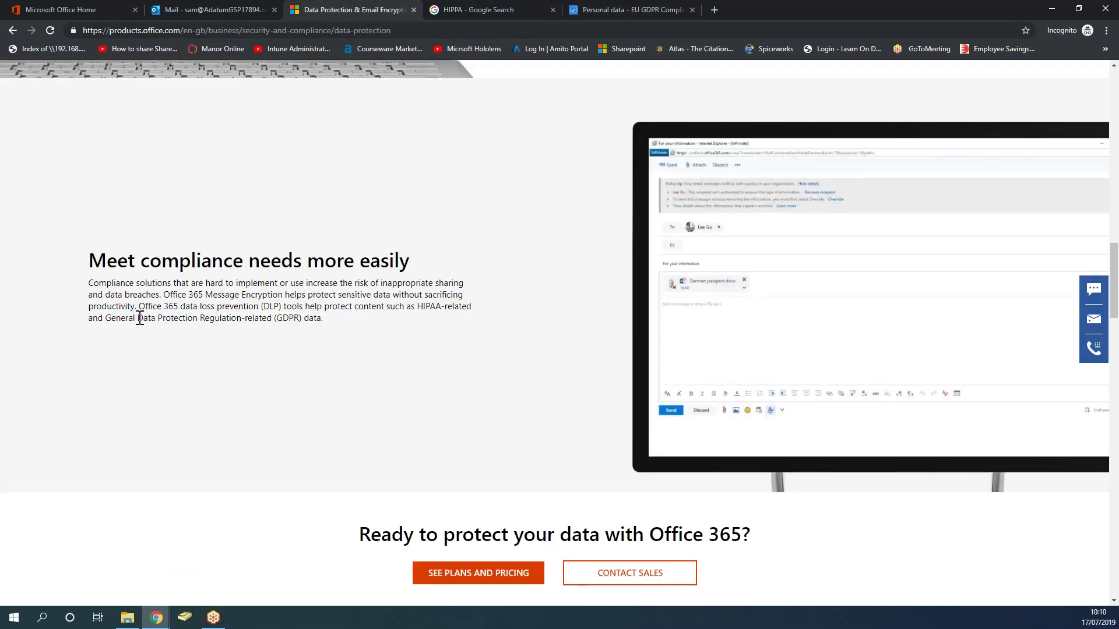
left_click_drag(106, 319, 338, 325)
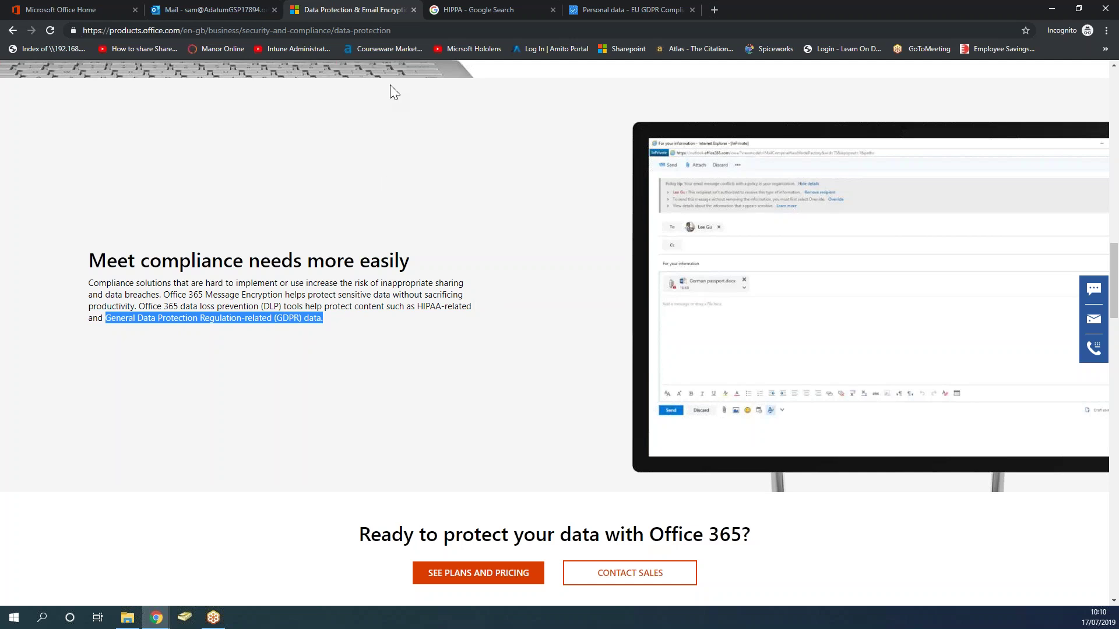
left_click(601, 13)
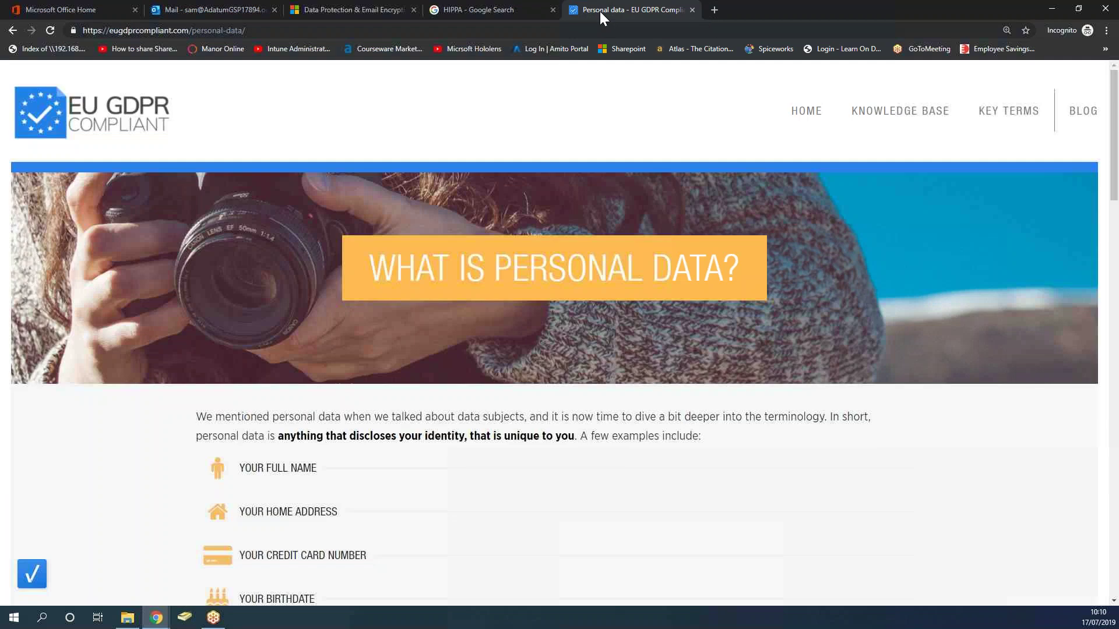
Highlight the personal data definition, then scroll down to the Digital Personal Data list.
scroll(269, 420, "down", 2)
left_click_drag(277, 338, 588, 336)
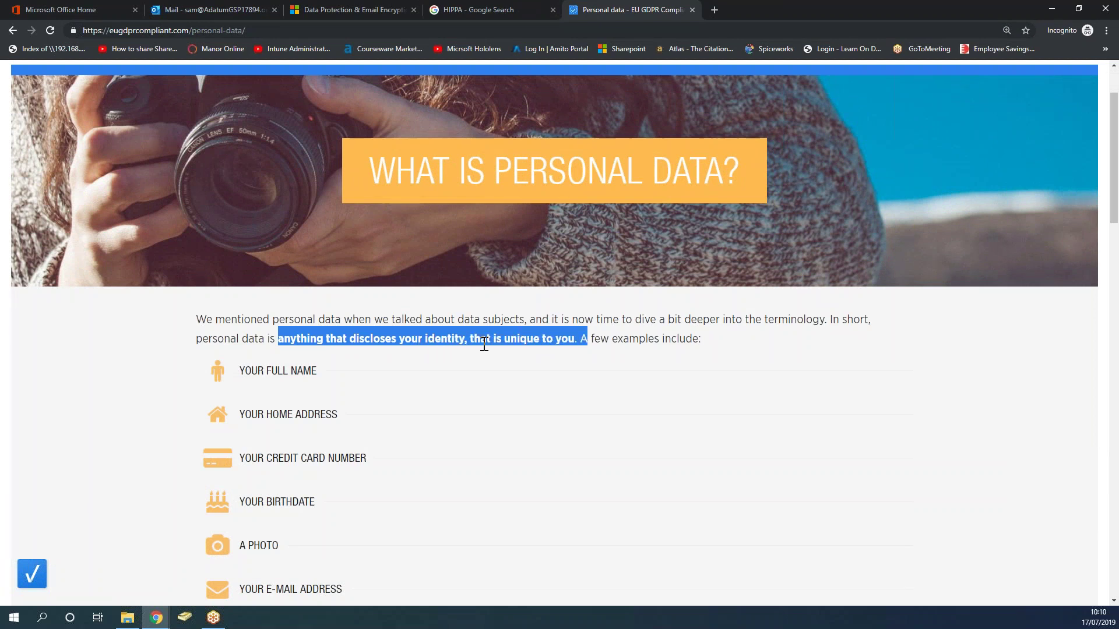
left_click(684, 345)
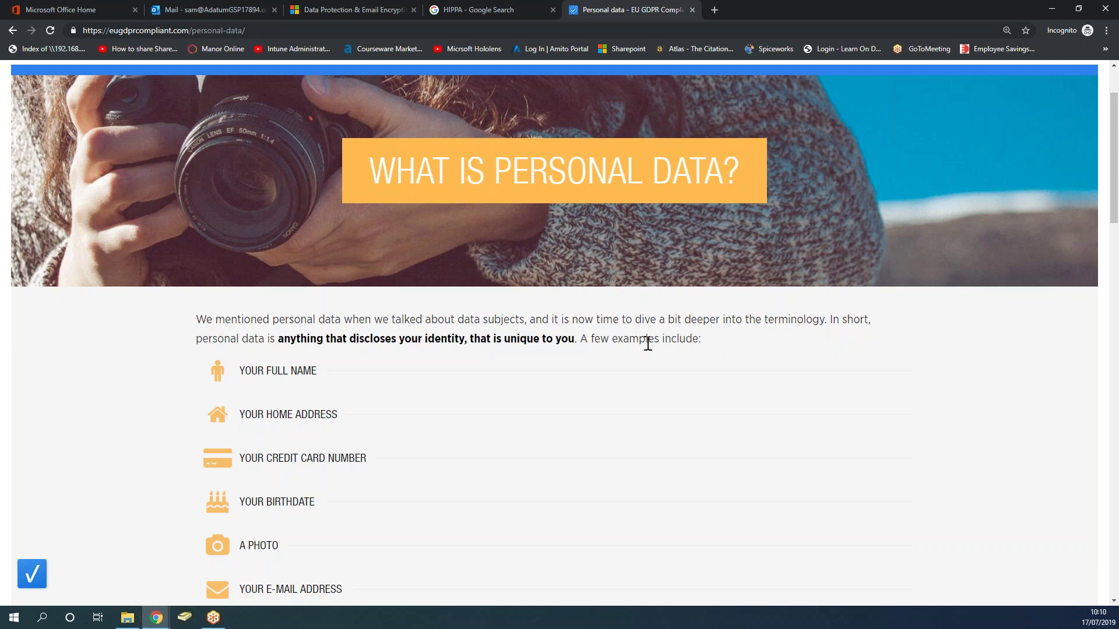
scroll(647, 344, "down", 2)
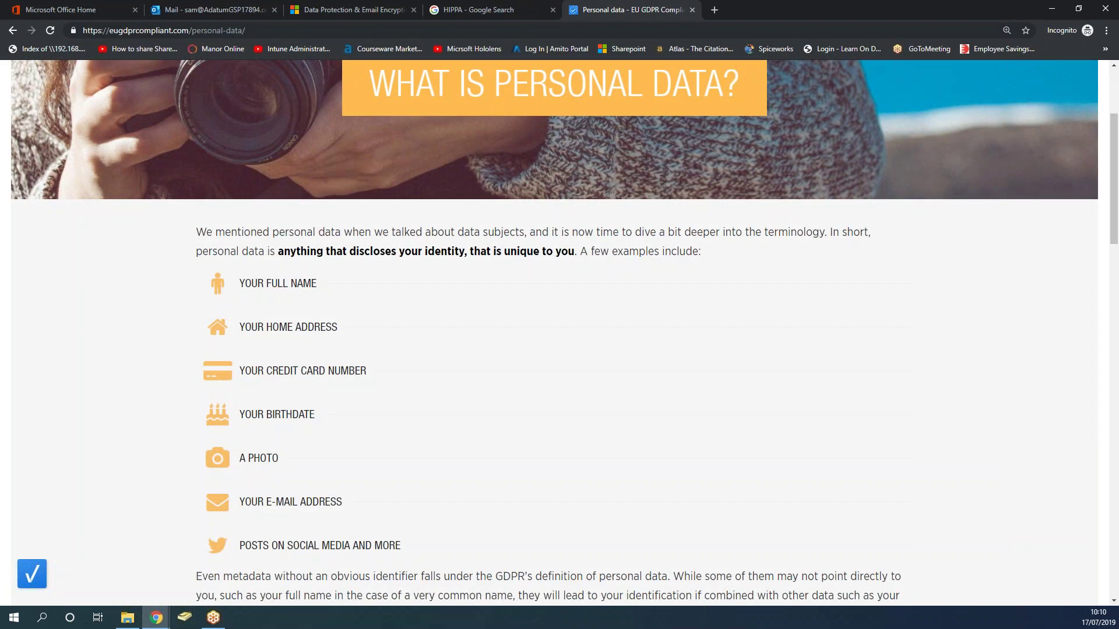
scroll(559, 332, "down", 1)
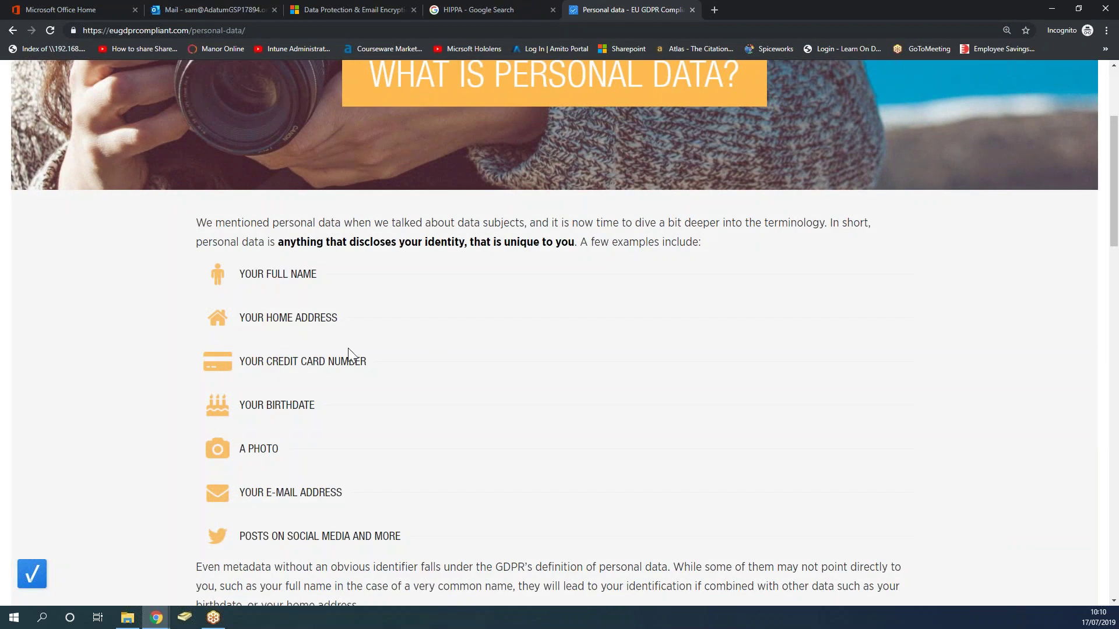
scroll(337, 391, "down", 7)
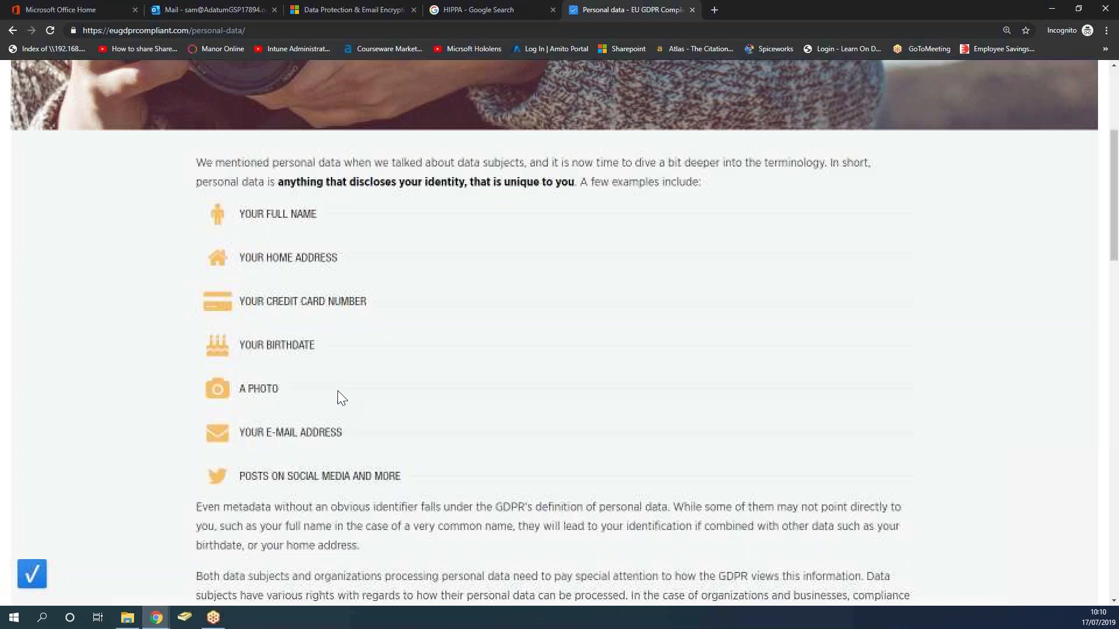
scroll(338, 392, "down", 9)
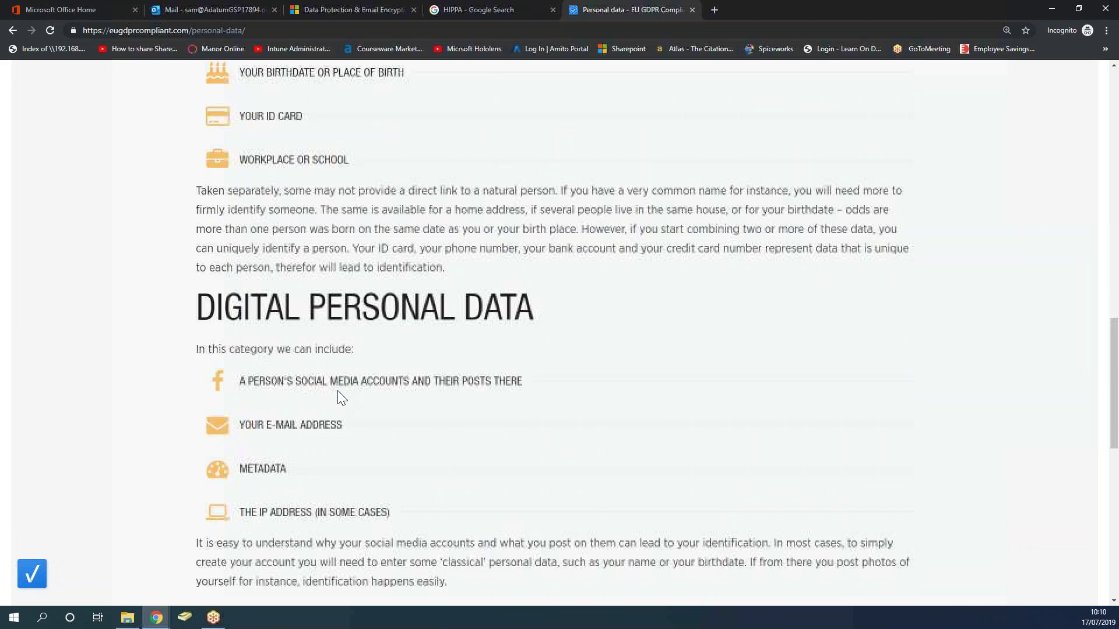
scroll(337, 390, "down", 1)
Highlight 'THE IP ADDRESS', its in-some-cases qualifier, and the conclusion that IP addresses are personal data.
left_click_drag(241, 350, 313, 348)
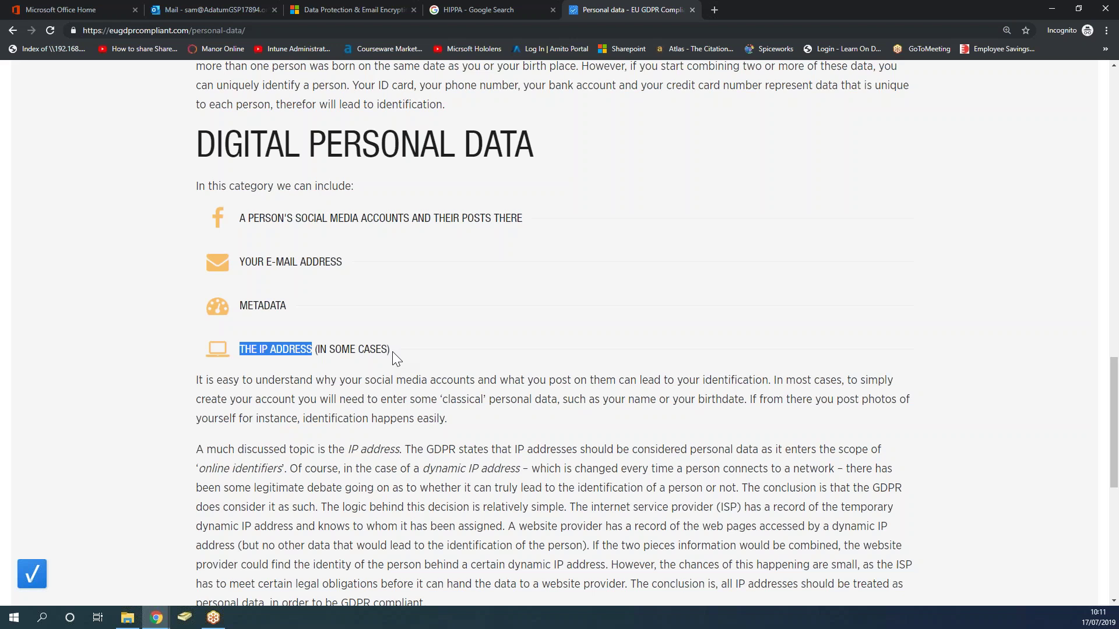
left_click_drag(389, 351, 316, 352)
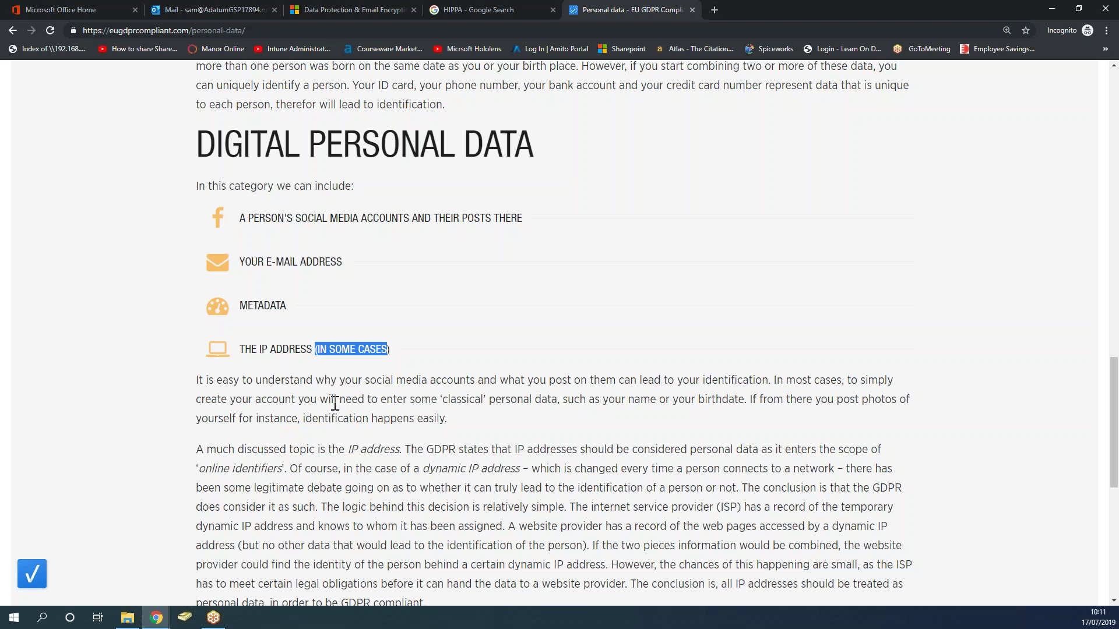
scroll(335, 403, "down", 3)
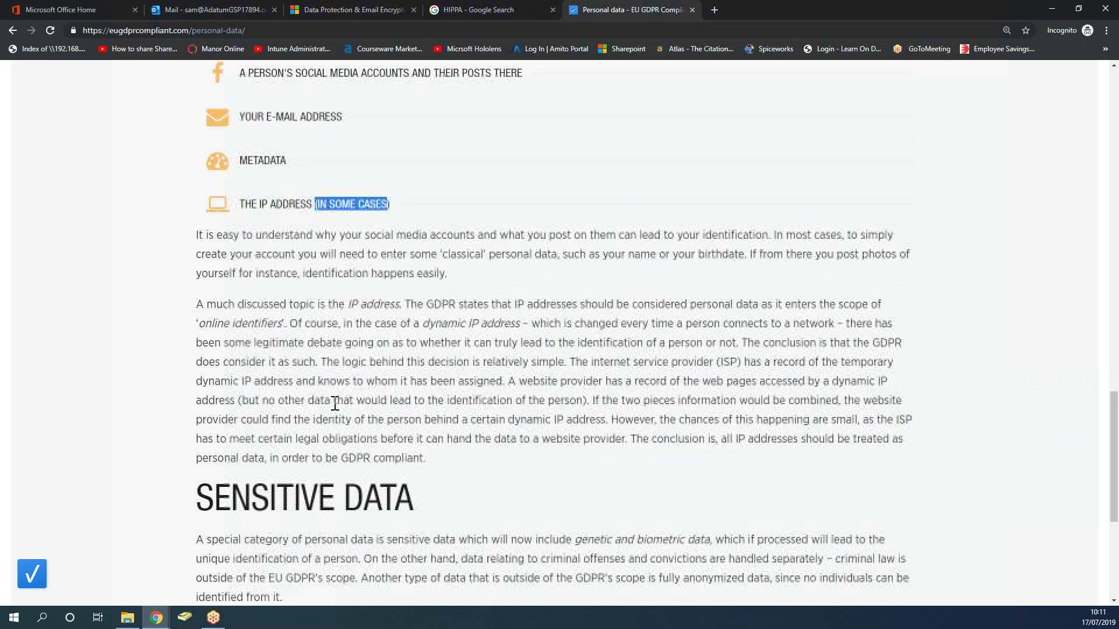
left_click(545, 462)
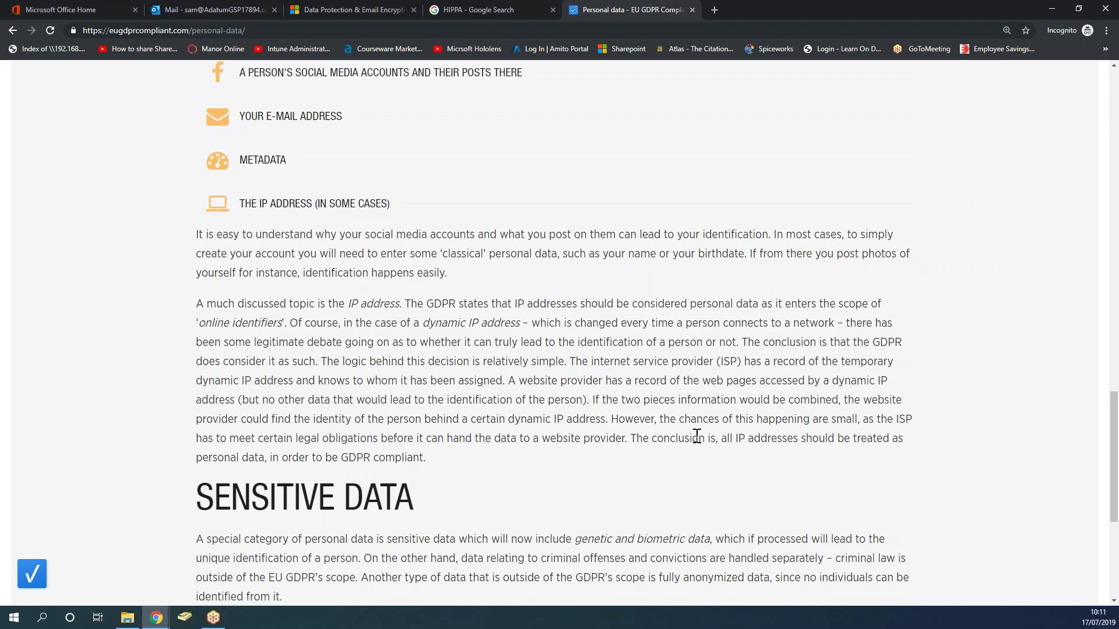
left_click_drag(721, 438, 899, 453)
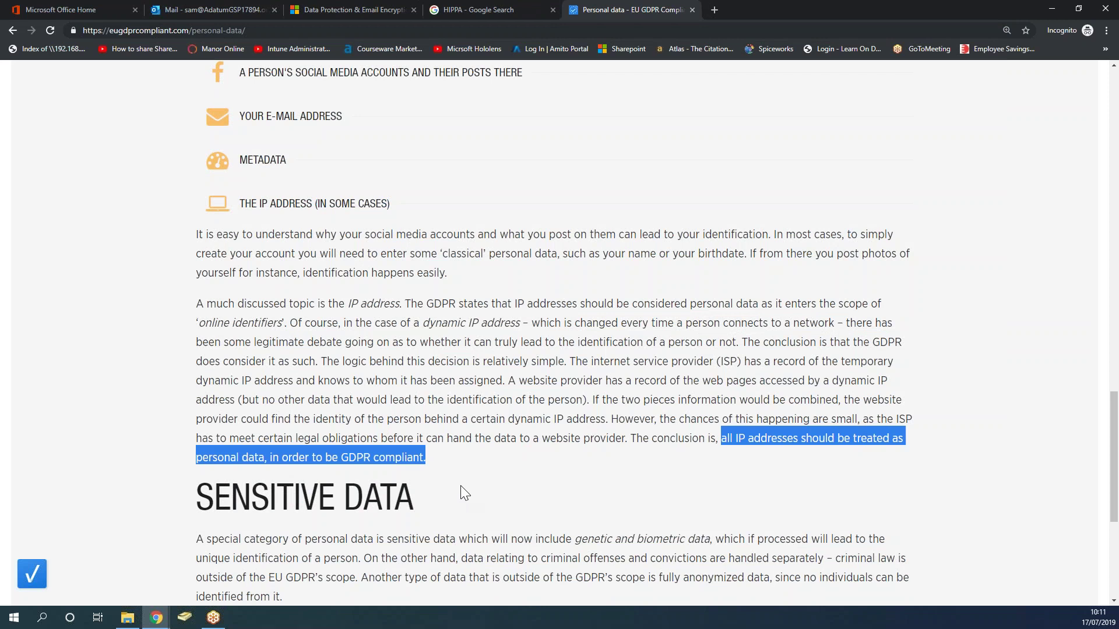
Review the article again, then go back to the Office 365 data protection page.
scroll(460, 490, "up", 10)
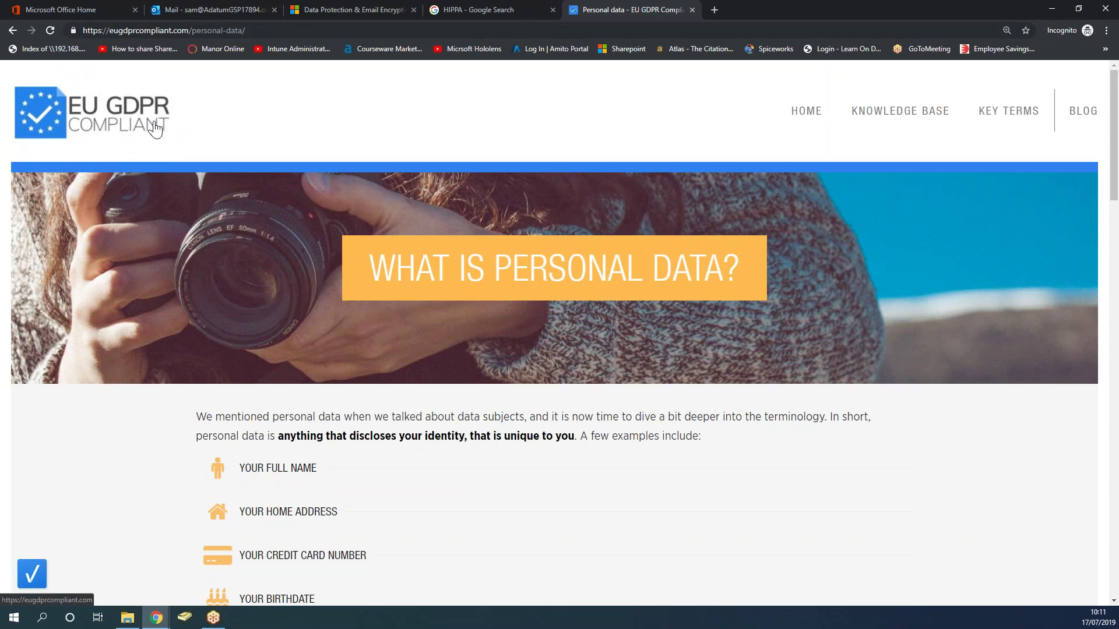
scroll(307, 444, "down", 8)
scroll(559, 332, "down", 19)
scroll(560, 332, "up", 3)
scroll(560, 332, "up", 4)
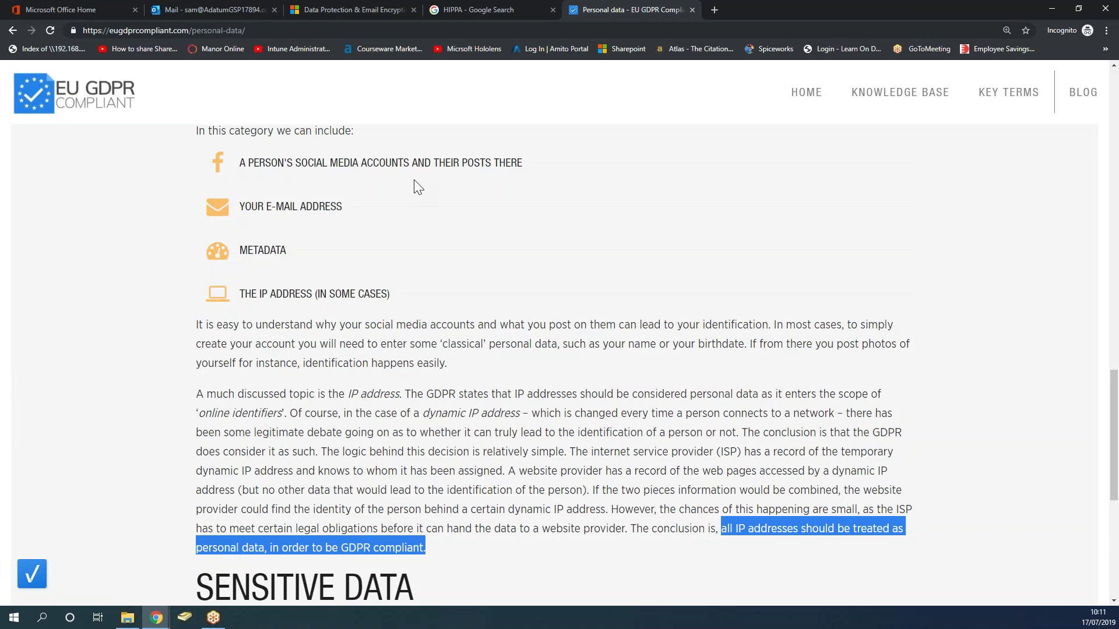
left_click(353, 12)
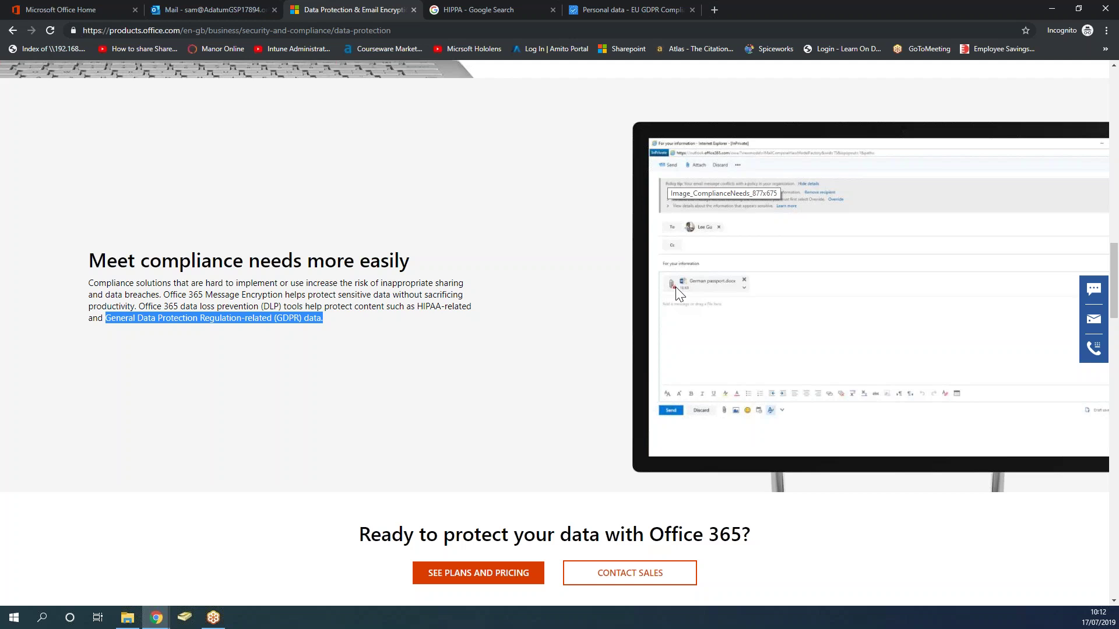
Highlight the '(DLP) tools' phrase, then close the Data Protection and HIPAA search tabs.
left_click(298, 307)
left_click_drag(304, 307, 263, 309)
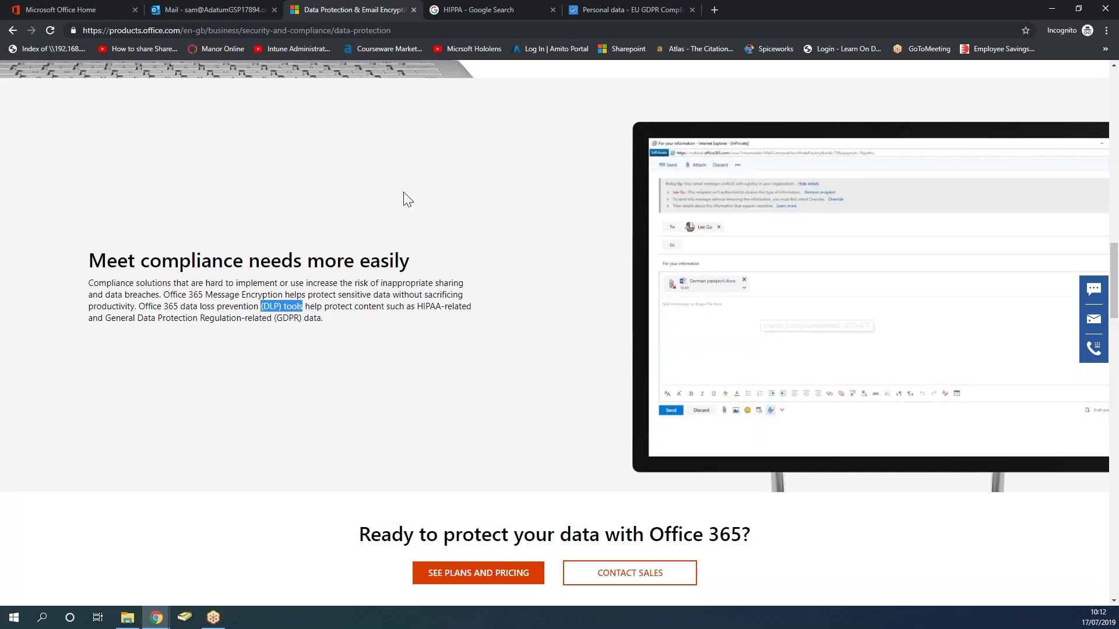
left_click(413, 10)
left_click(413, 10)
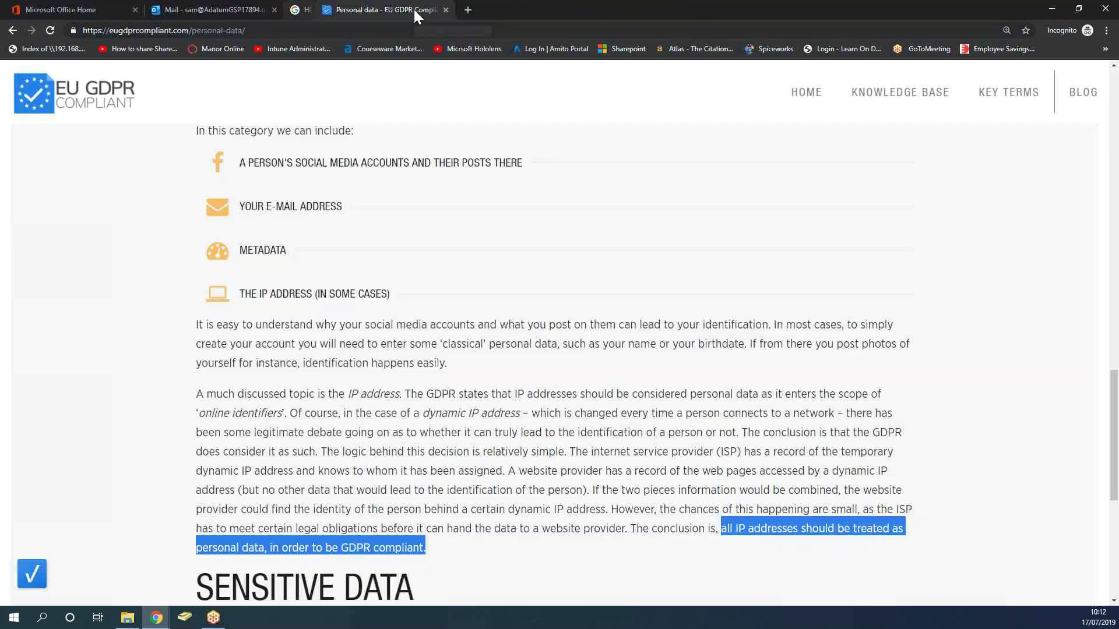
Close the EU GDPR personal data tab and the Outlook Mail tab.
left_click(414, 10)
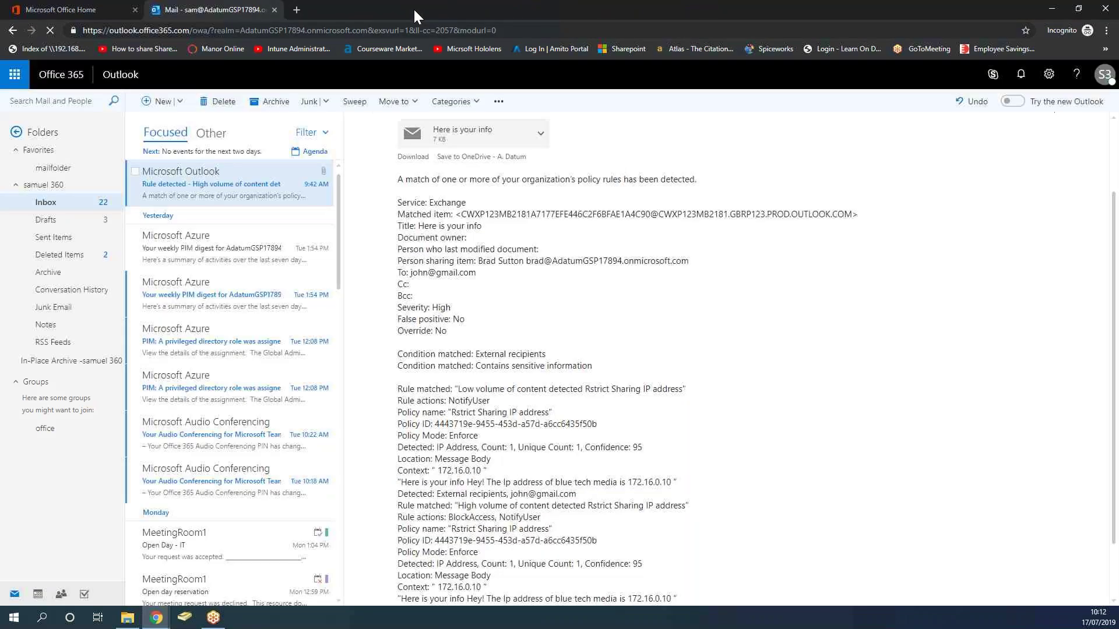
left_click(274, 10)
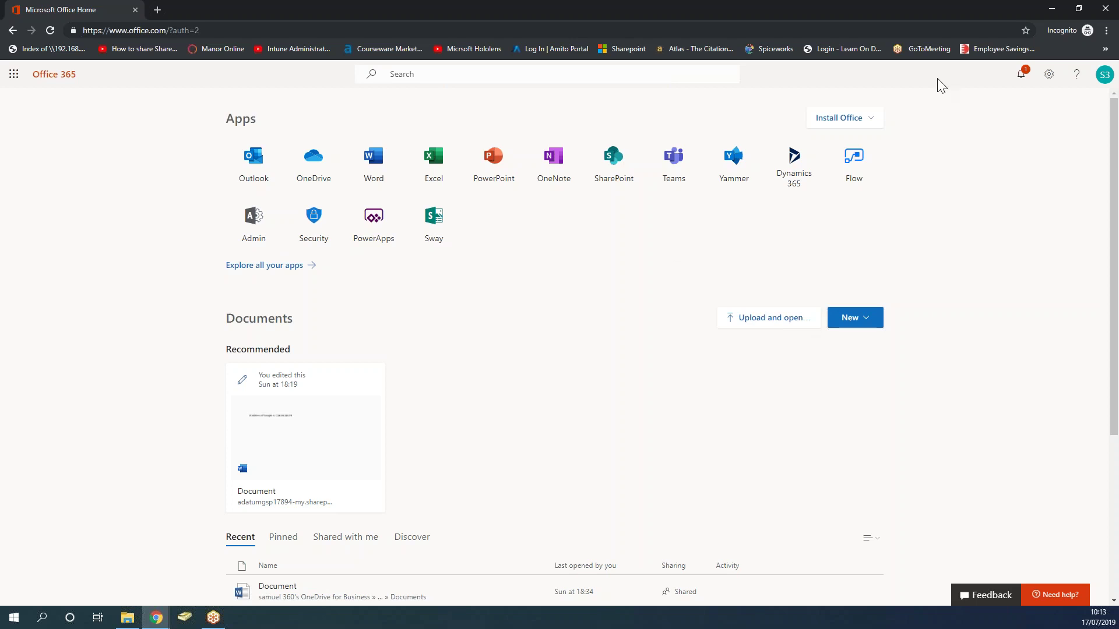
Check the signed-in account details, then launch the Admin app to reach the Microsoft 365 admin center.
left_click(1102, 75)
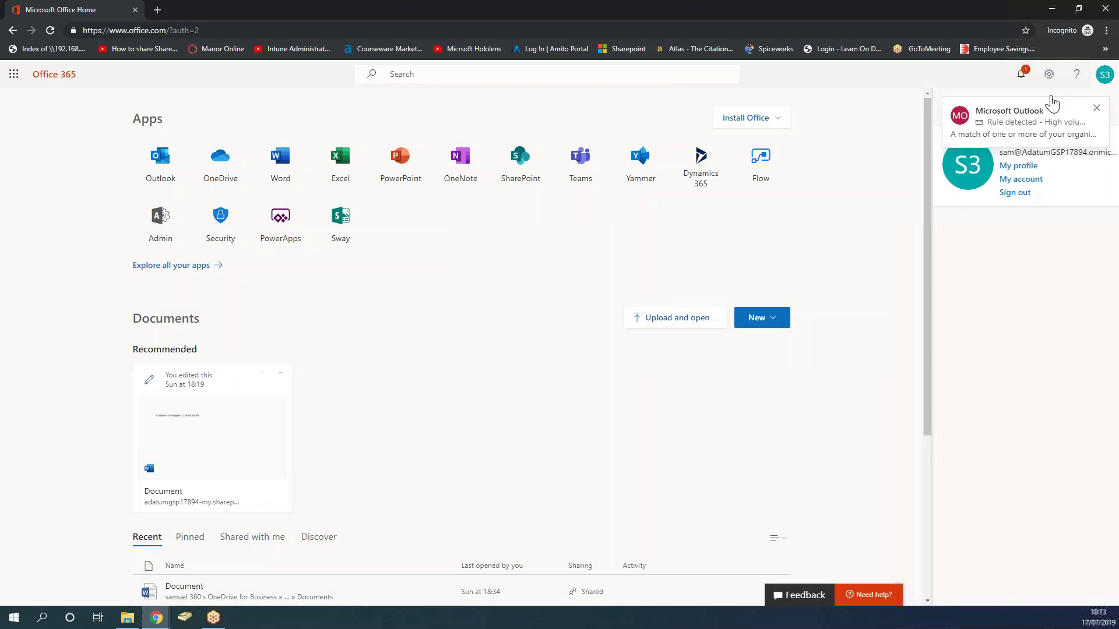
left_click(1096, 110)
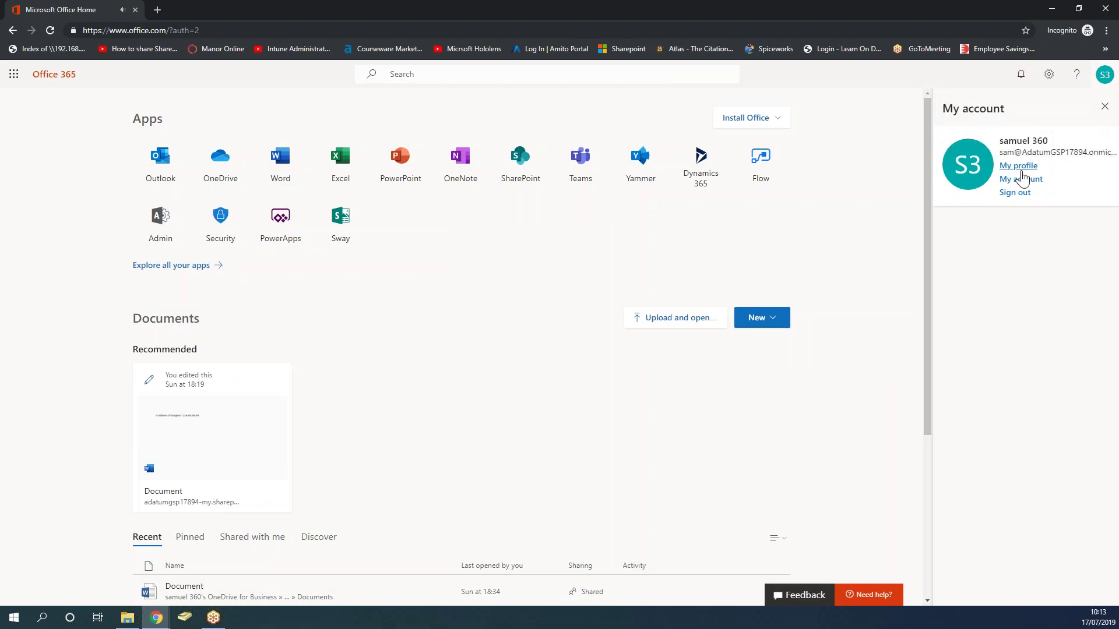
left_click_drag(1052, 144, 1104, 148)
left_click(1104, 106)
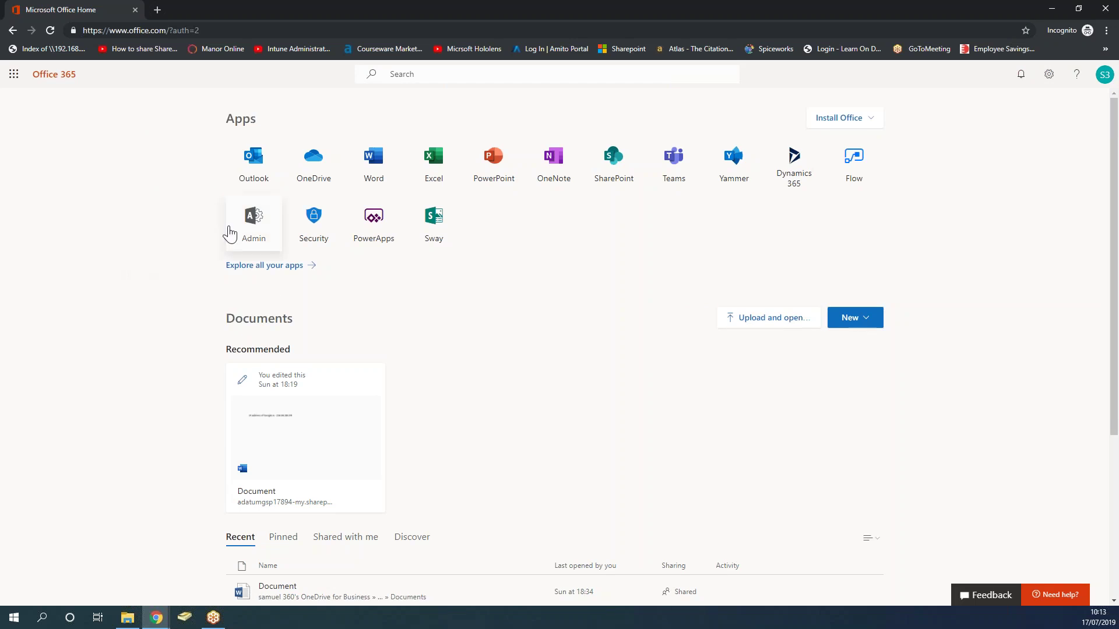
left_click(261, 225)
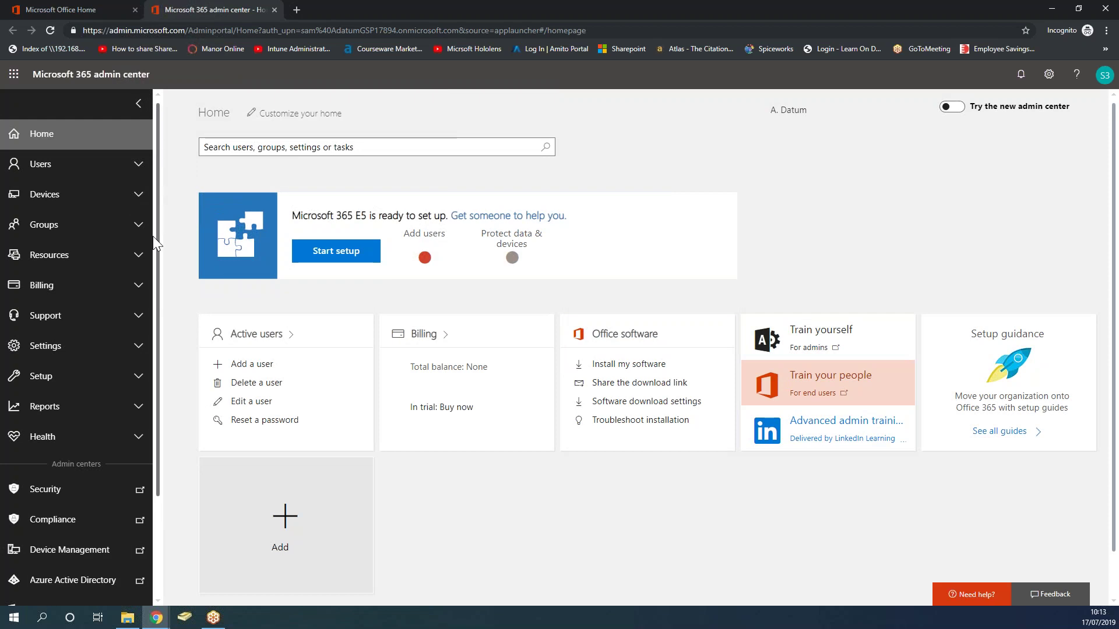
Scroll the navigation to Admin centers and open Compliance.
left_click_drag(160, 235, 158, 333)
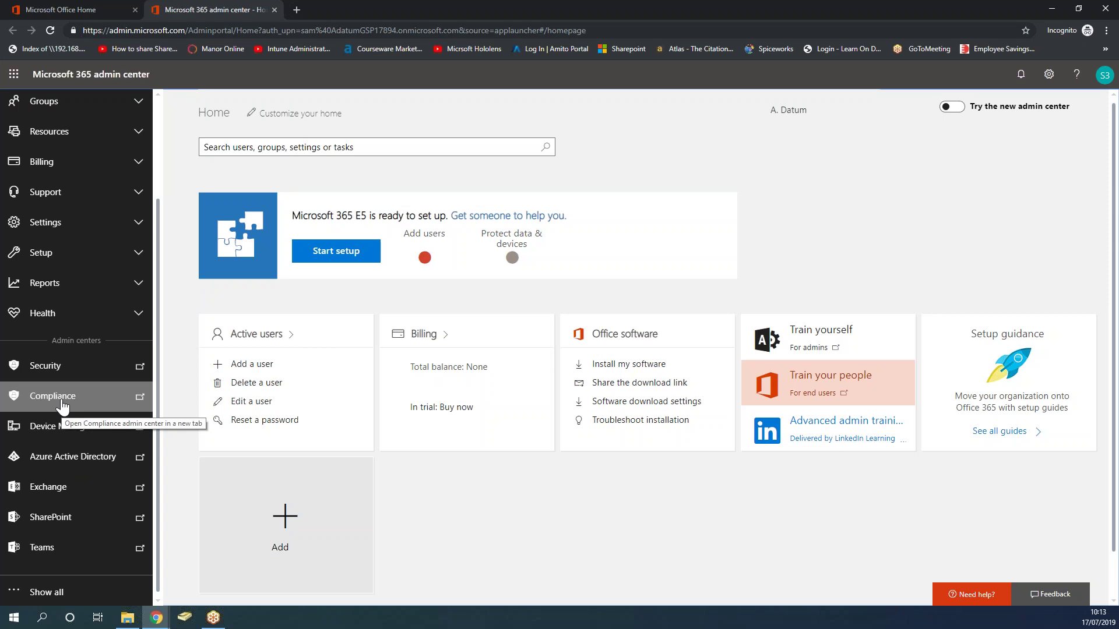
left_click(53, 397)
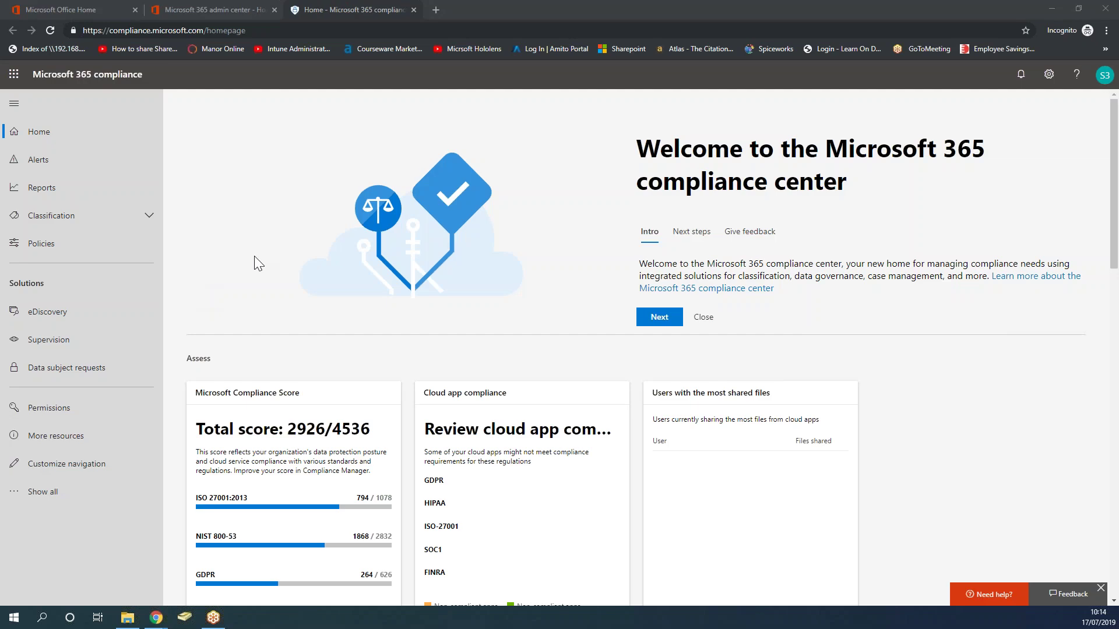
Go to Policies, then Data loss prevention under Data.
left_click(30, 249)
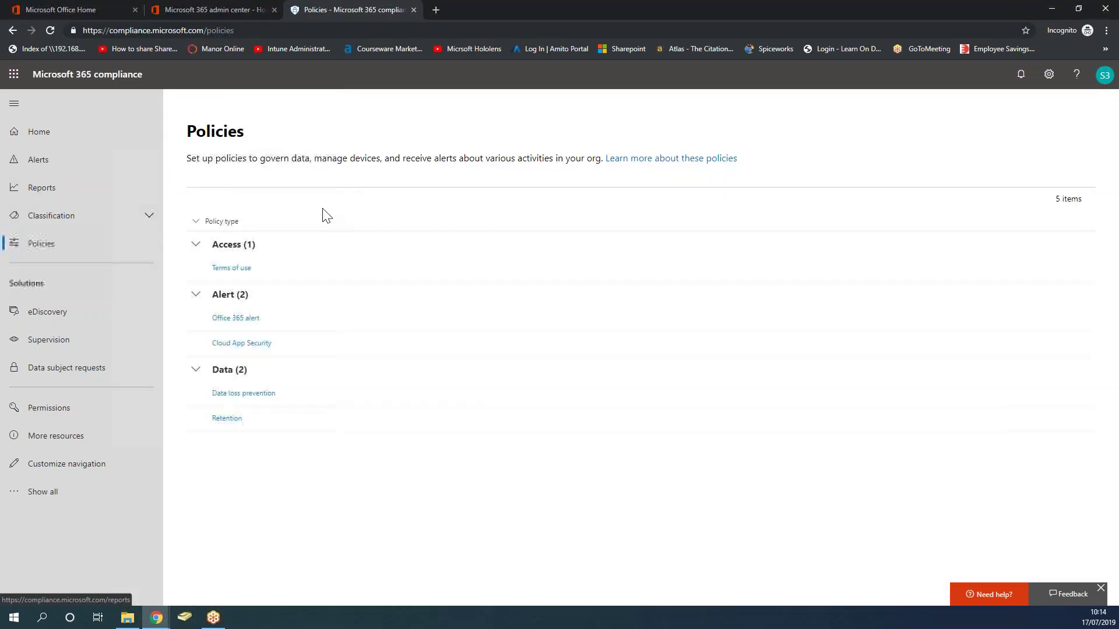
left_click(243, 394)
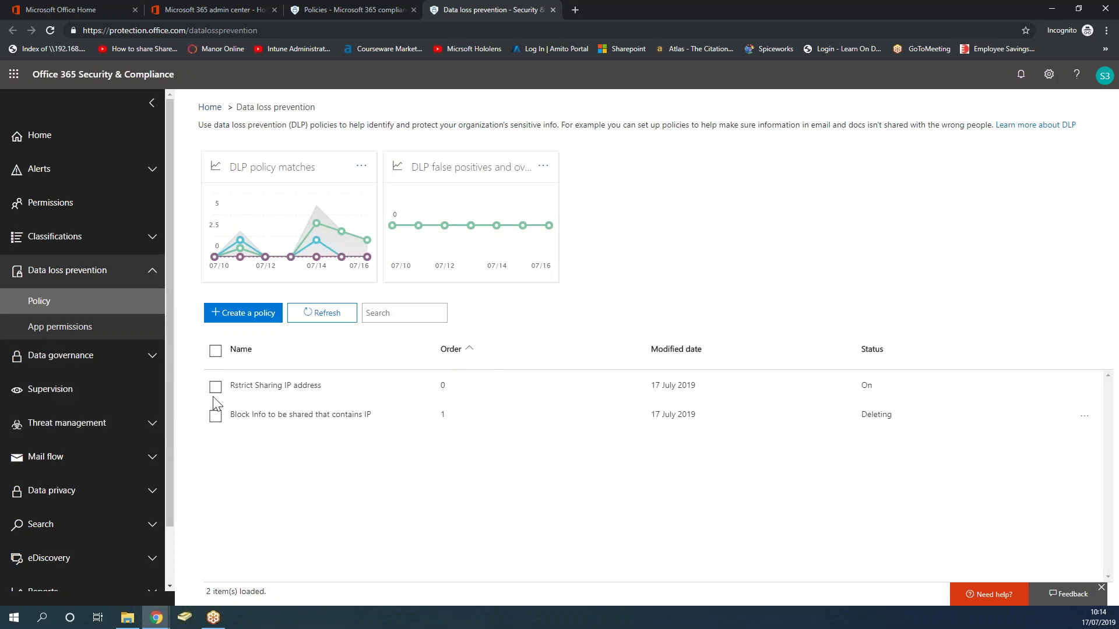
Select the 'Rstrict Sharing IP address' policy, delete it with confirmation, and close its details panel.
left_click_drag(324, 387, 222, 377)
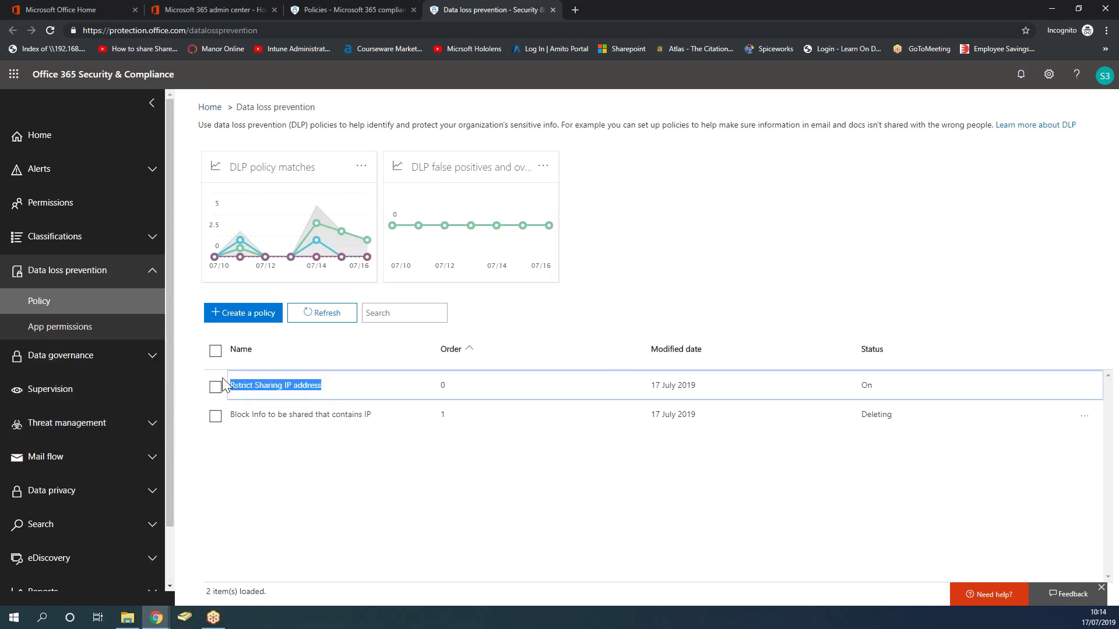
left_click(283, 486)
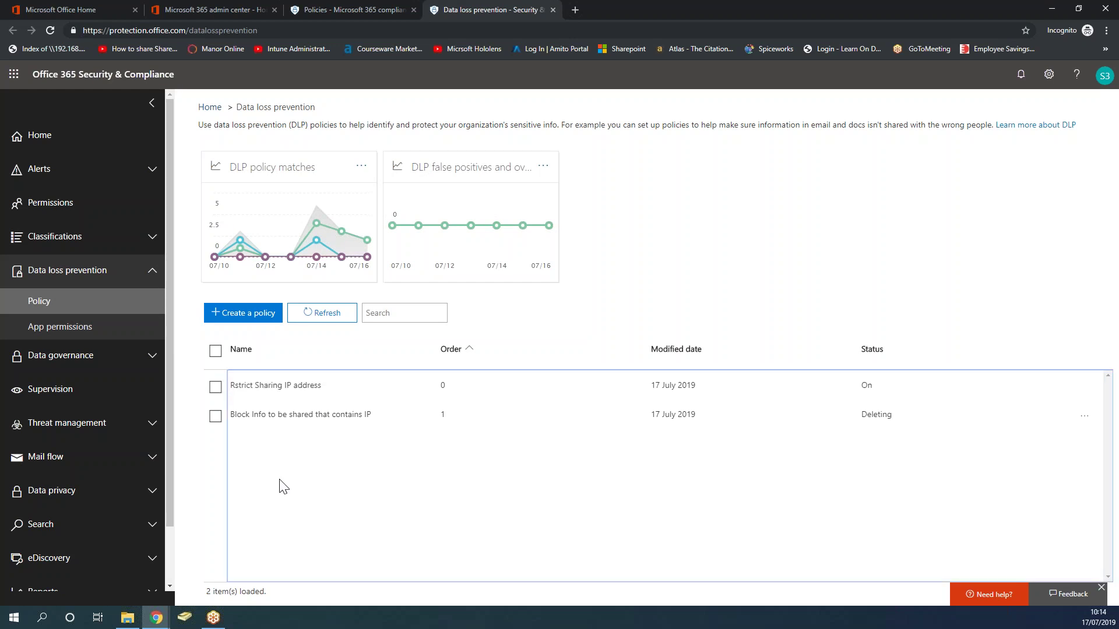
left_click(198, 501)
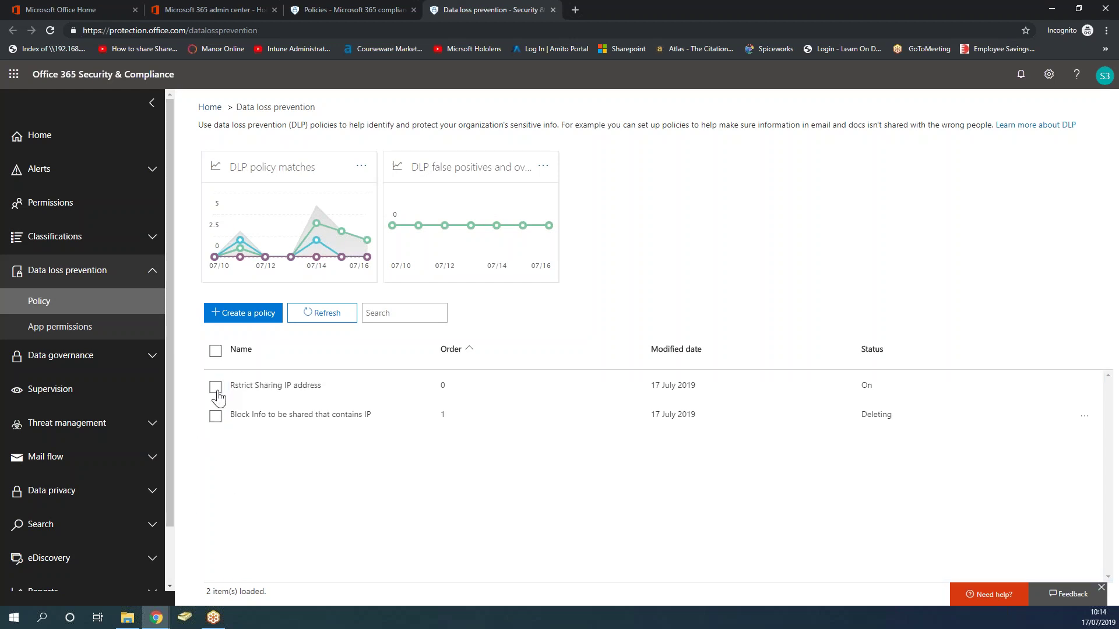
left_click(216, 387)
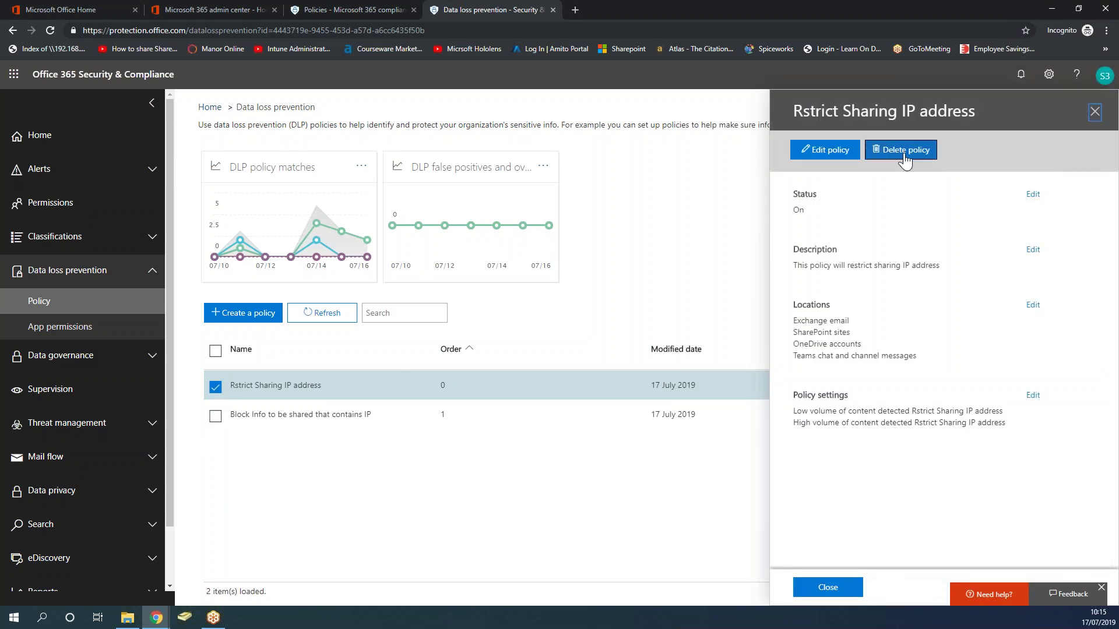
left_click(905, 161)
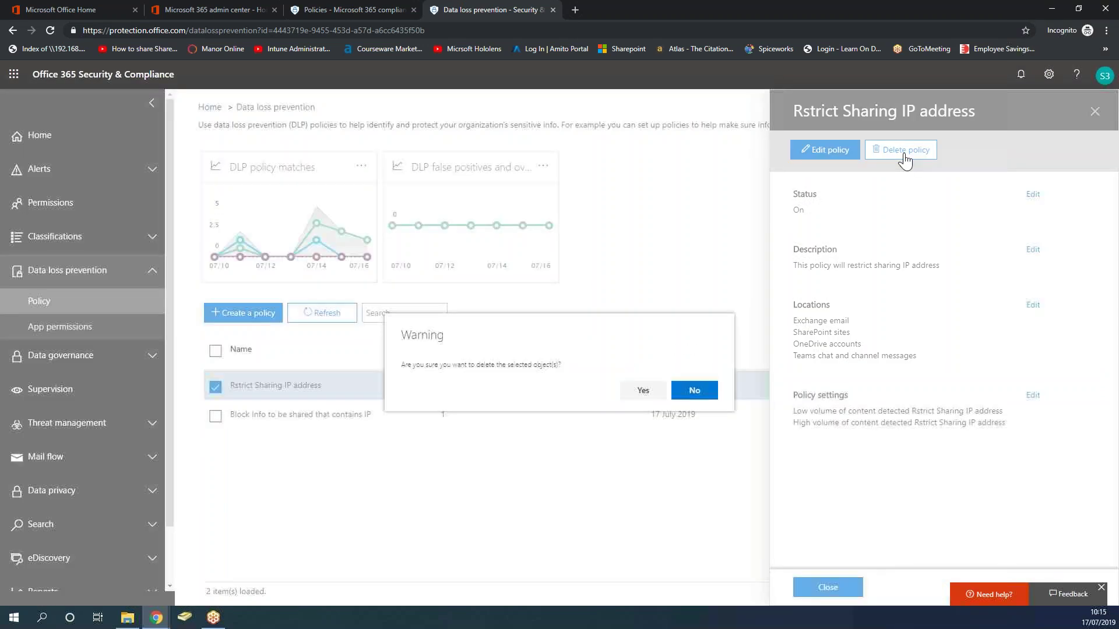
left_click(643, 391)
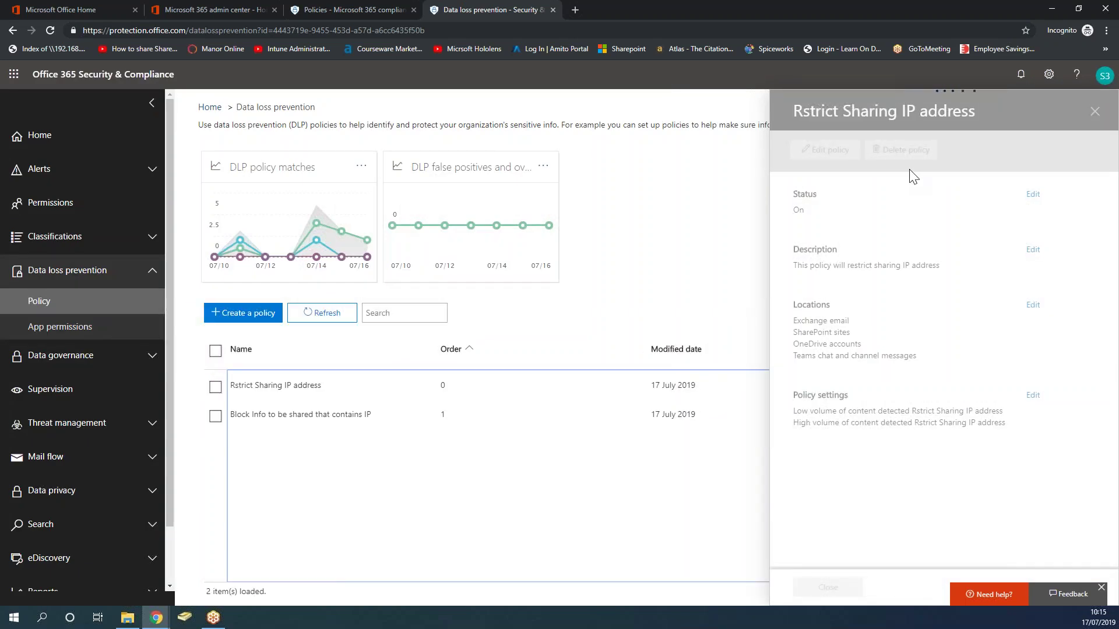
left_click(1095, 111)
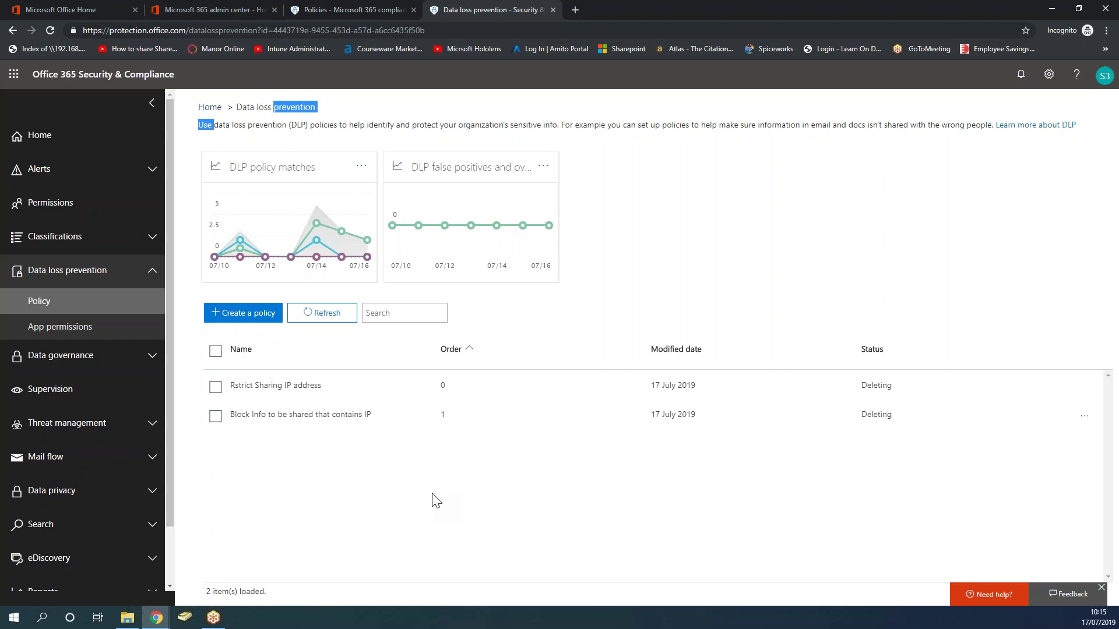
left_click(330, 512)
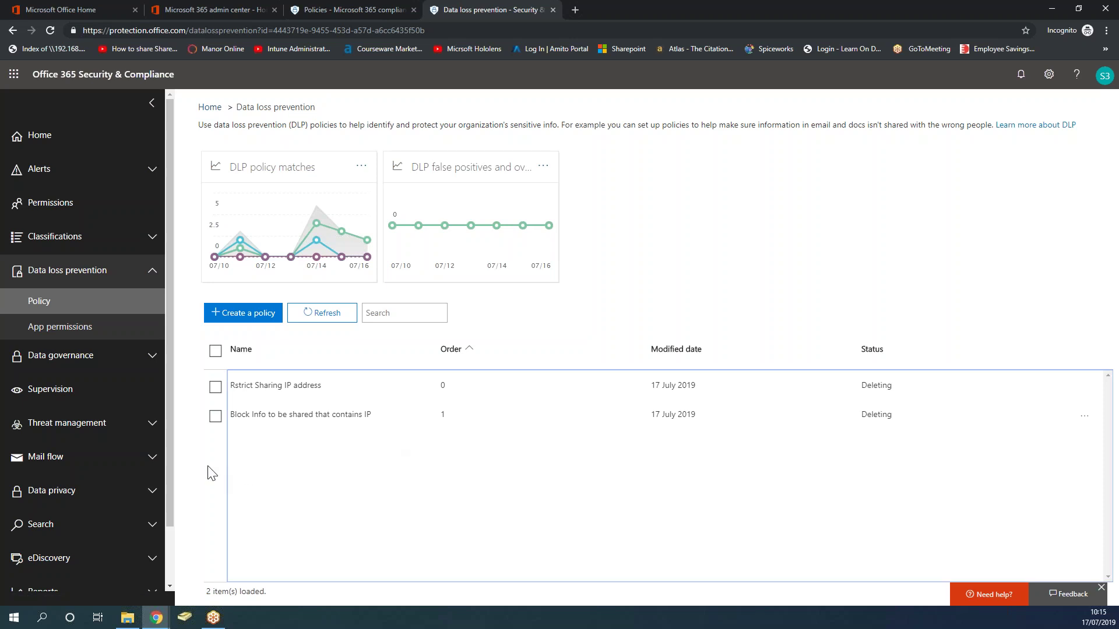
Start a new DLP policy using the Custom > Custom policy template after browsing the template categories.
left_click(252, 319)
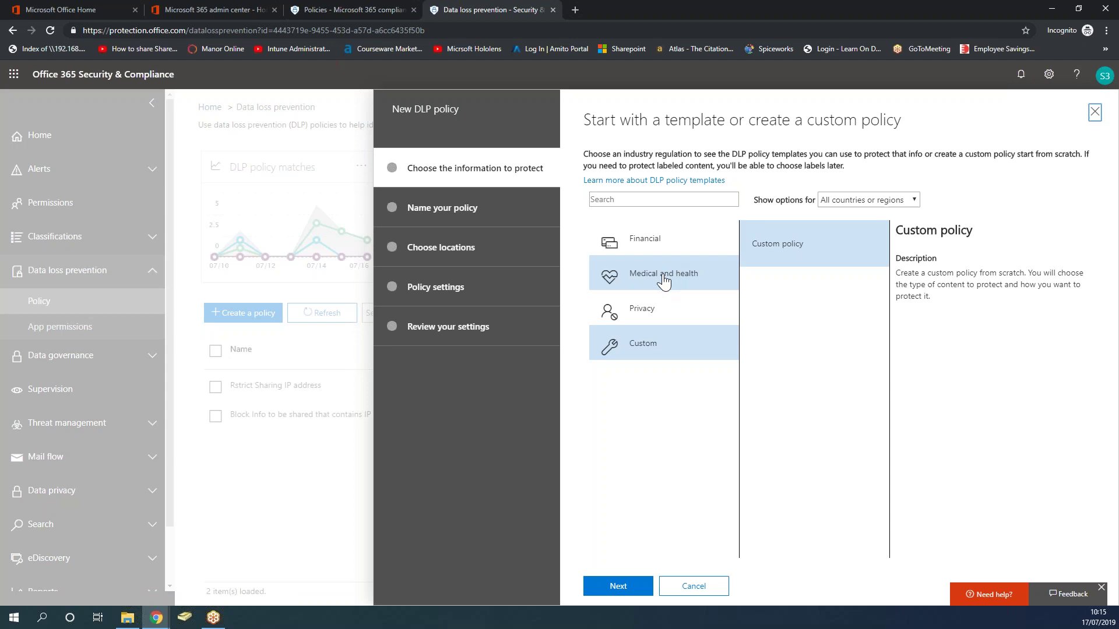
left_click(659, 311)
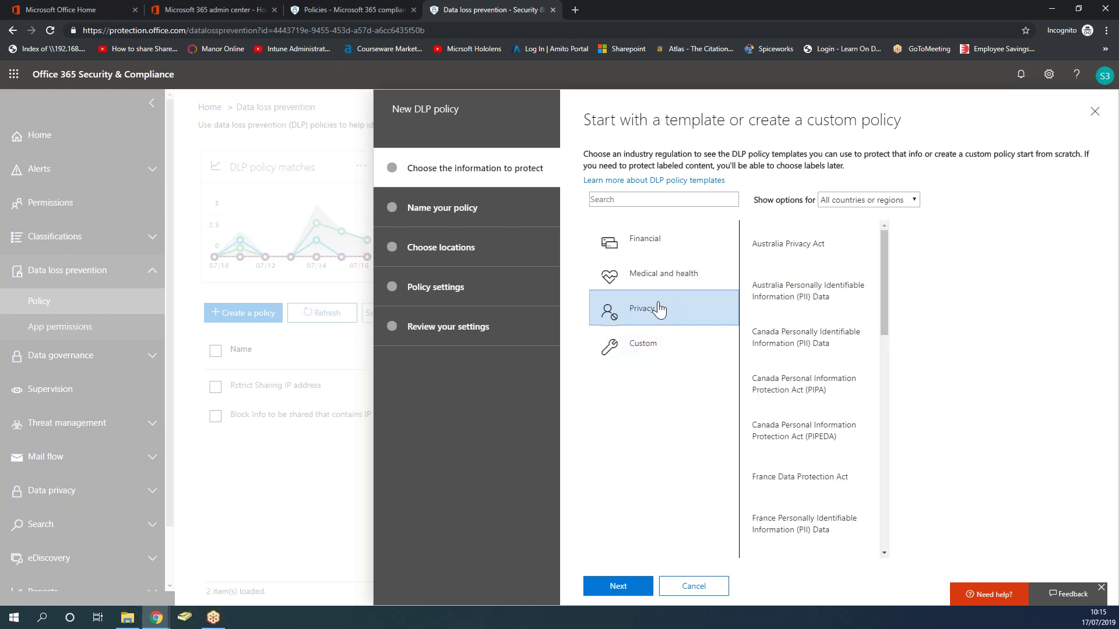
left_click(679, 280)
left_click(665, 233)
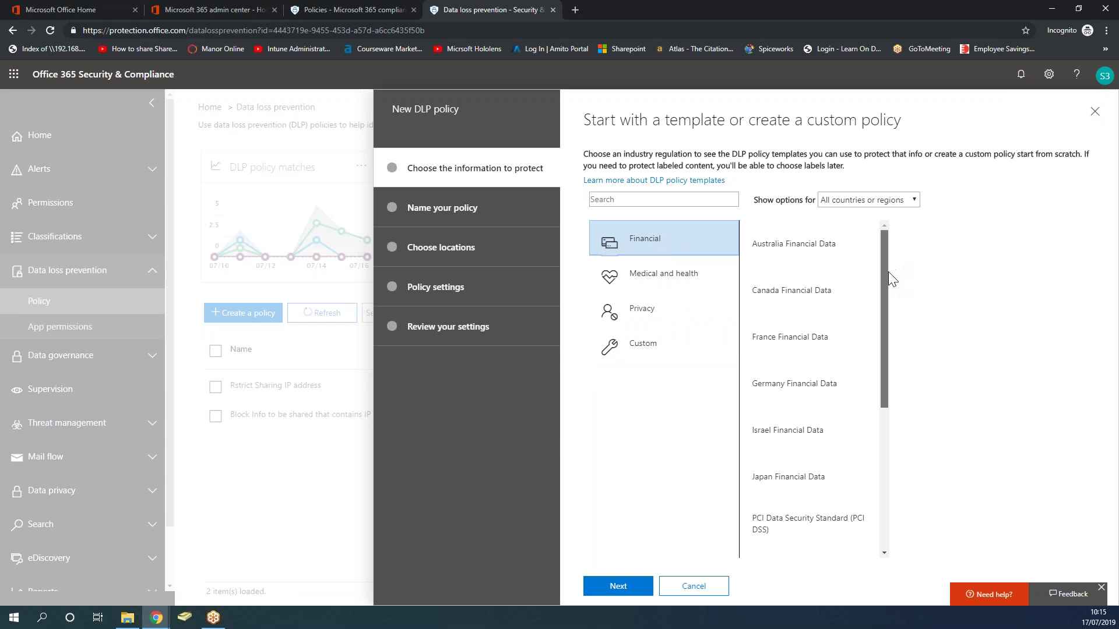
scroll(888, 272, "down", 5)
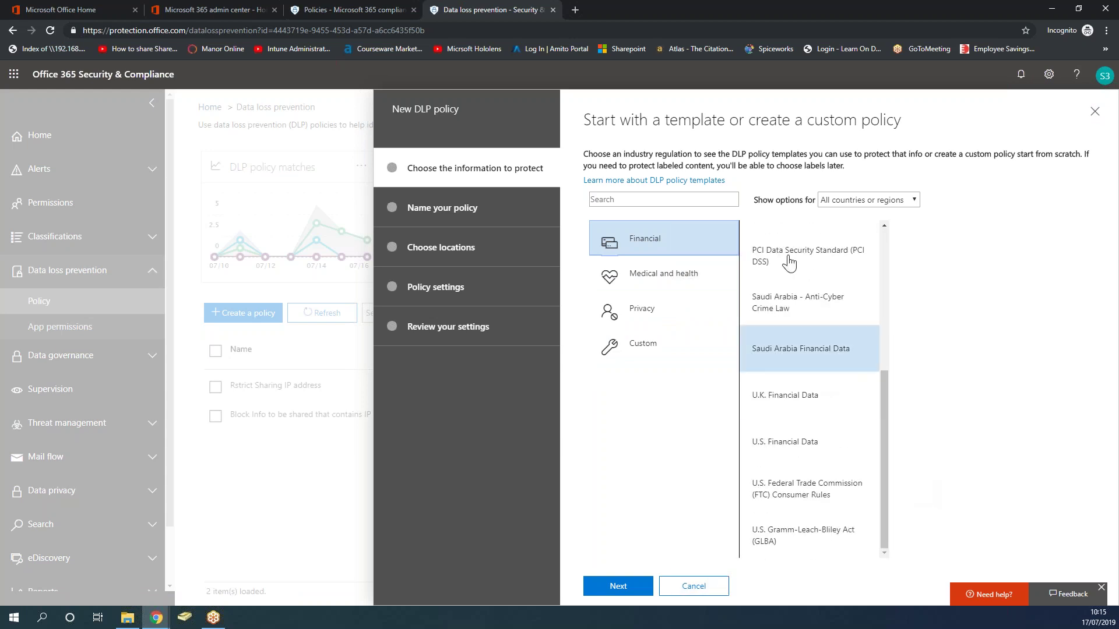
left_click_drag(881, 373, 872, 255)
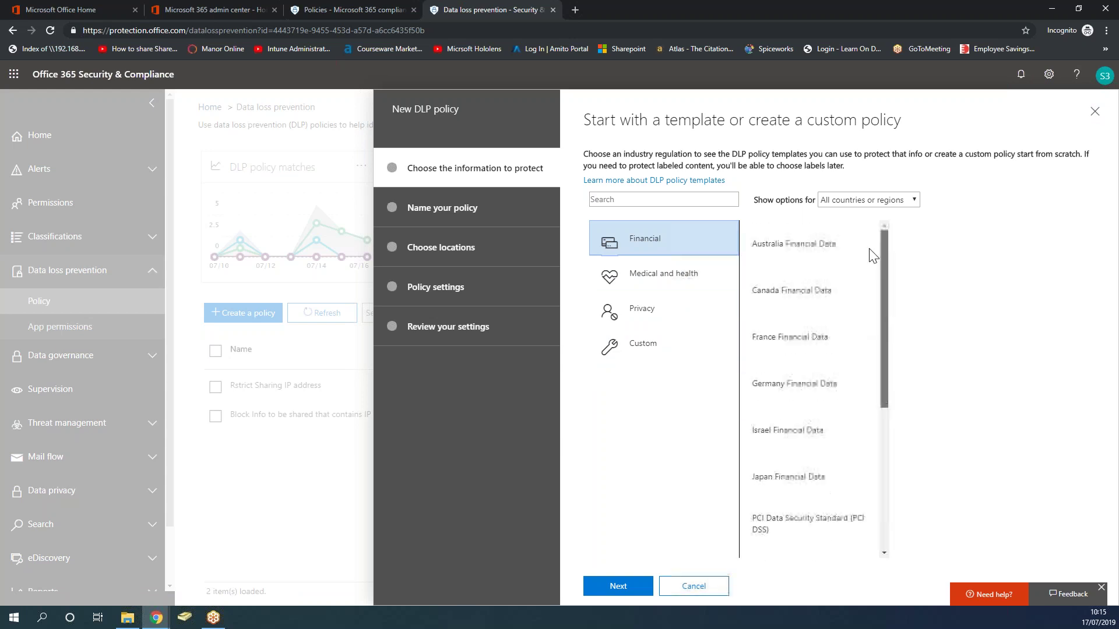
left_click(877, 203)
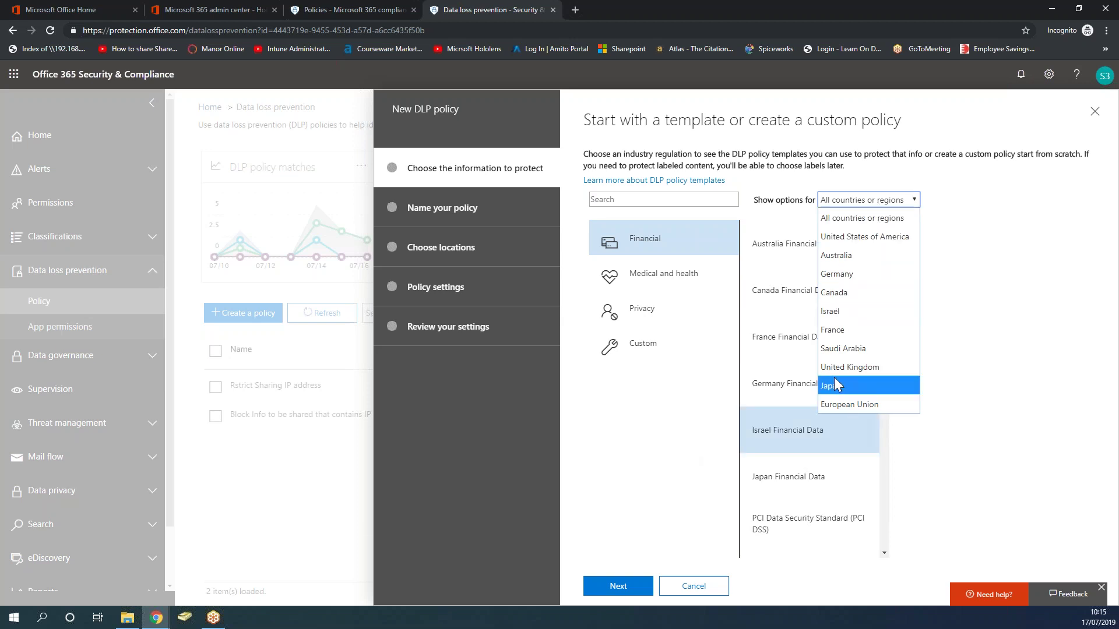
left_click(637, 407)
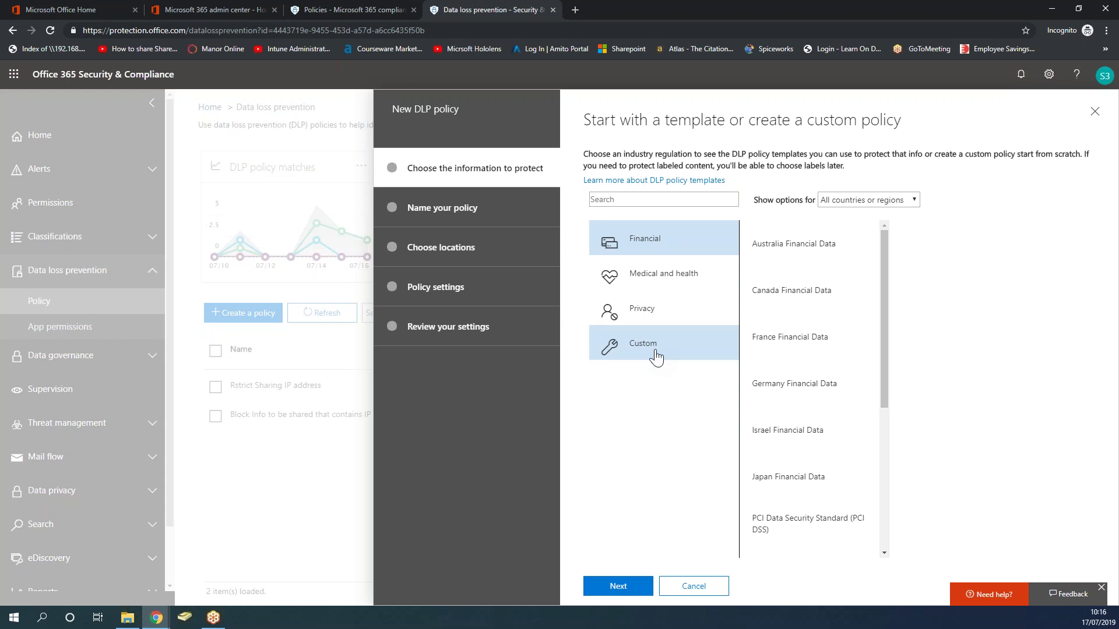
left_click(656, 357)
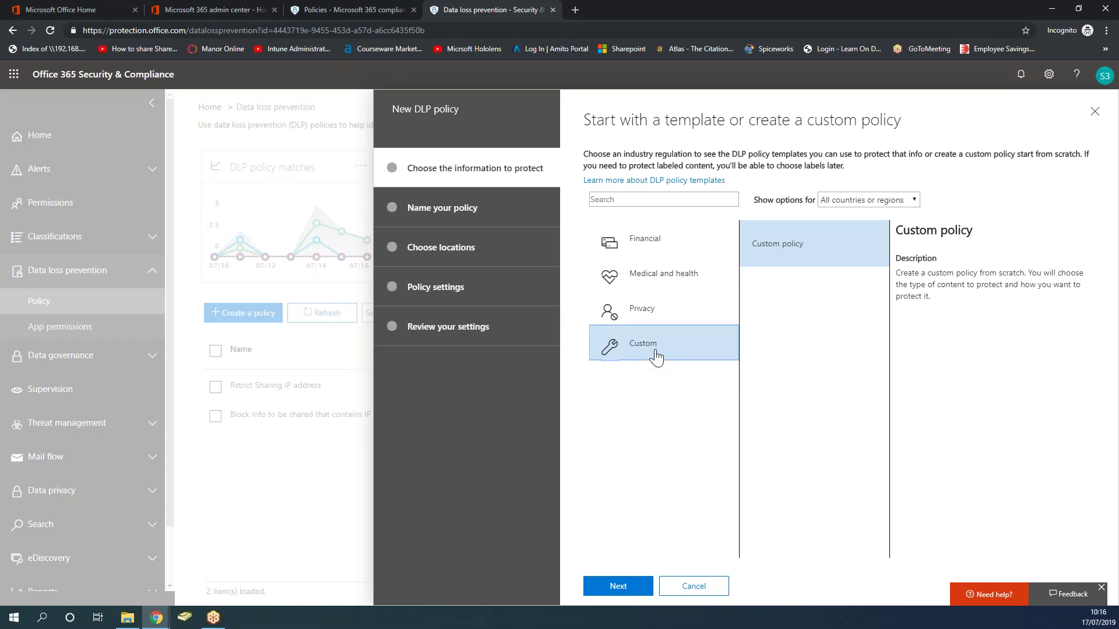
left_click(630, 588)
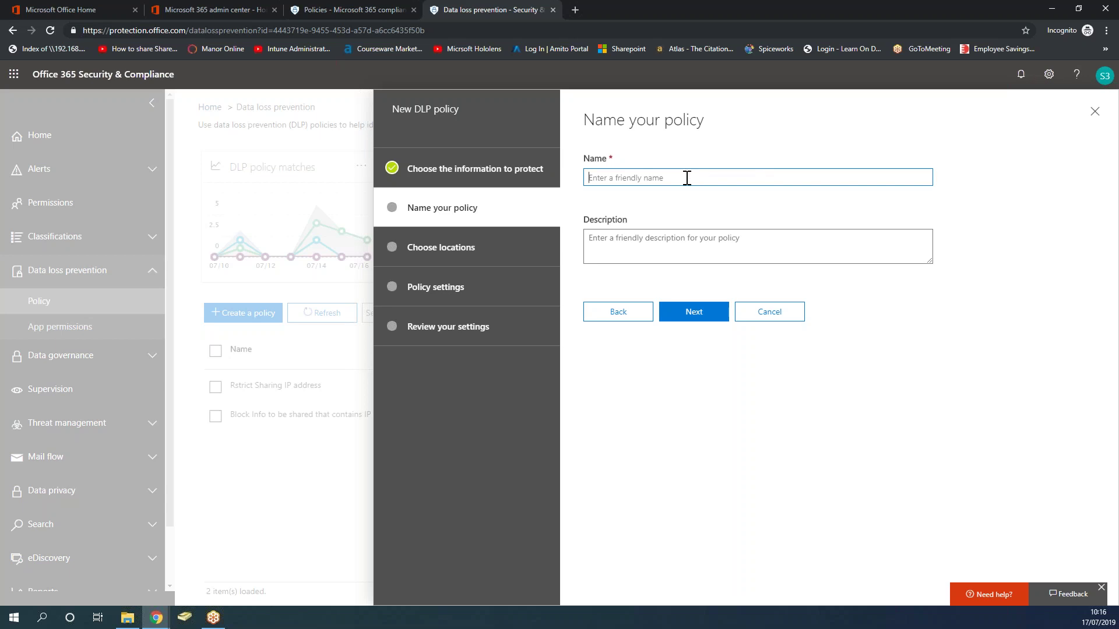
Name the policy 'Restricting IP address sharing to outsiders' and describe it as blocking users from sharing IP addresses.
type("Restricting IP address sharing to outsiders")
left_click(721, 249)
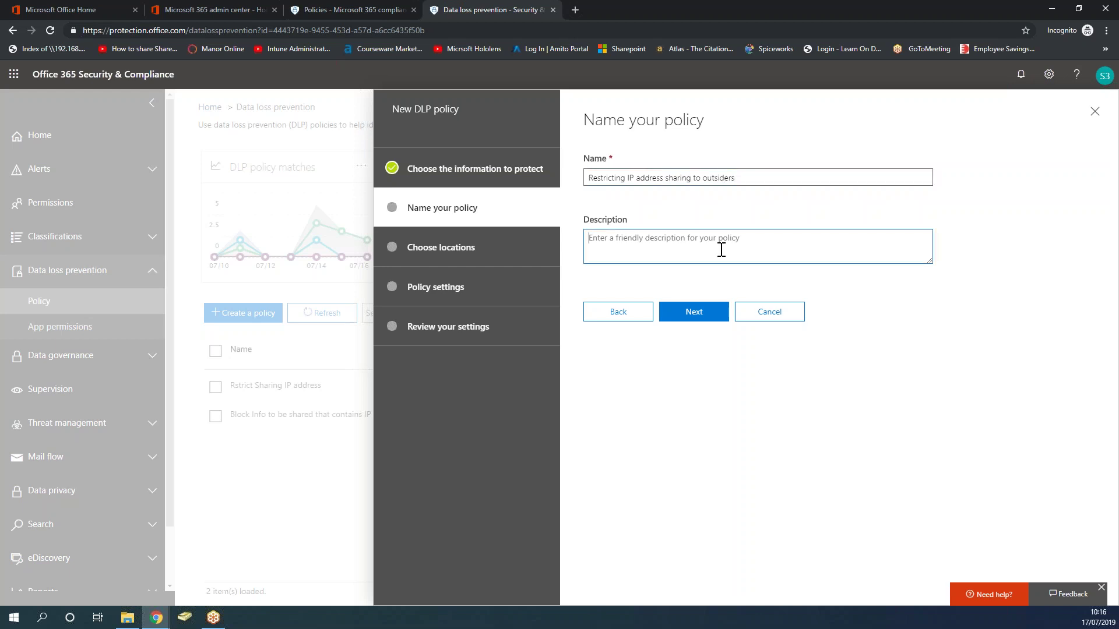
type("This po")
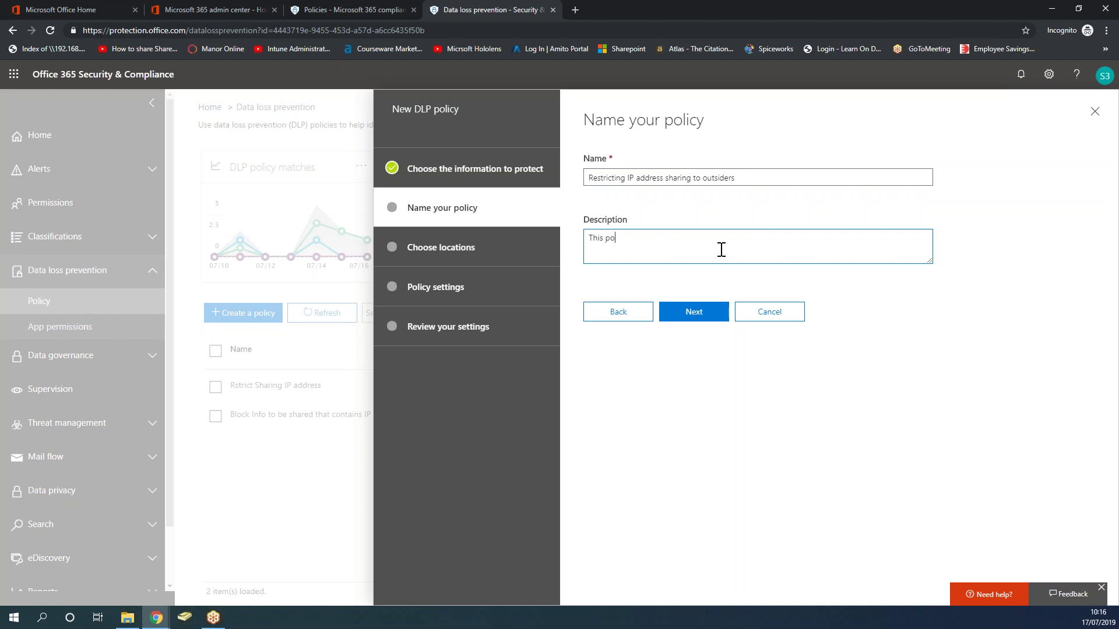
type("licy will be")
key("BackSpace")
key("BackSpace")
type("ock users in rode")
key("BackSpace")
key("BackSpace")
key("BackSpace")
key("BackSpace")
type("order to share IP caddress")
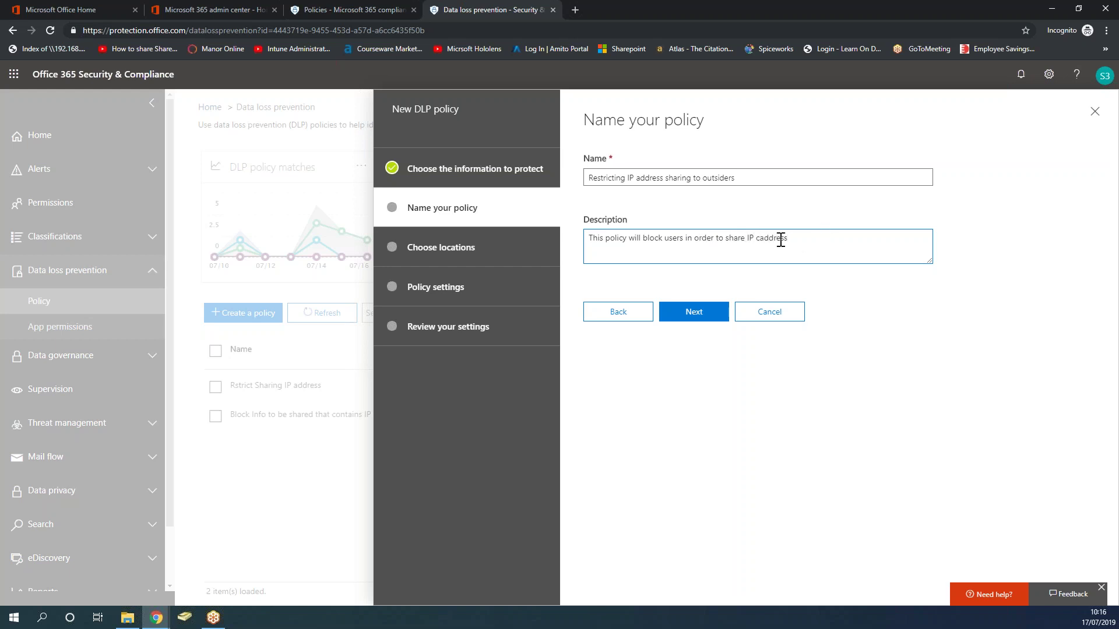
left_click(760, 240)
key("BackSpace")
left_click_drag(756, 176, 571, 193)
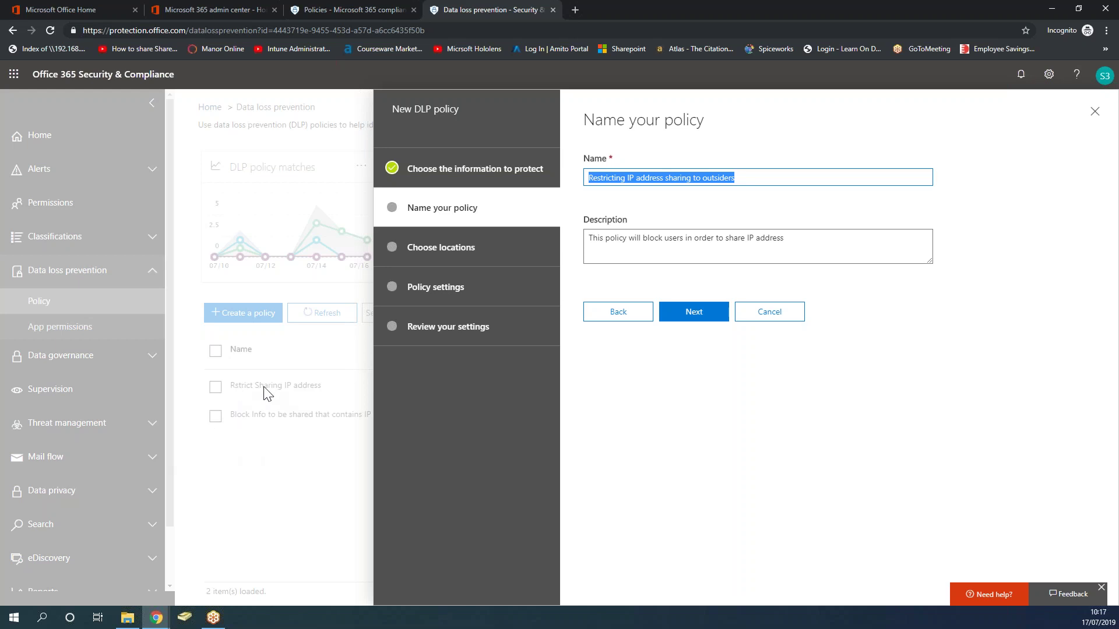
left_click(694, 314)
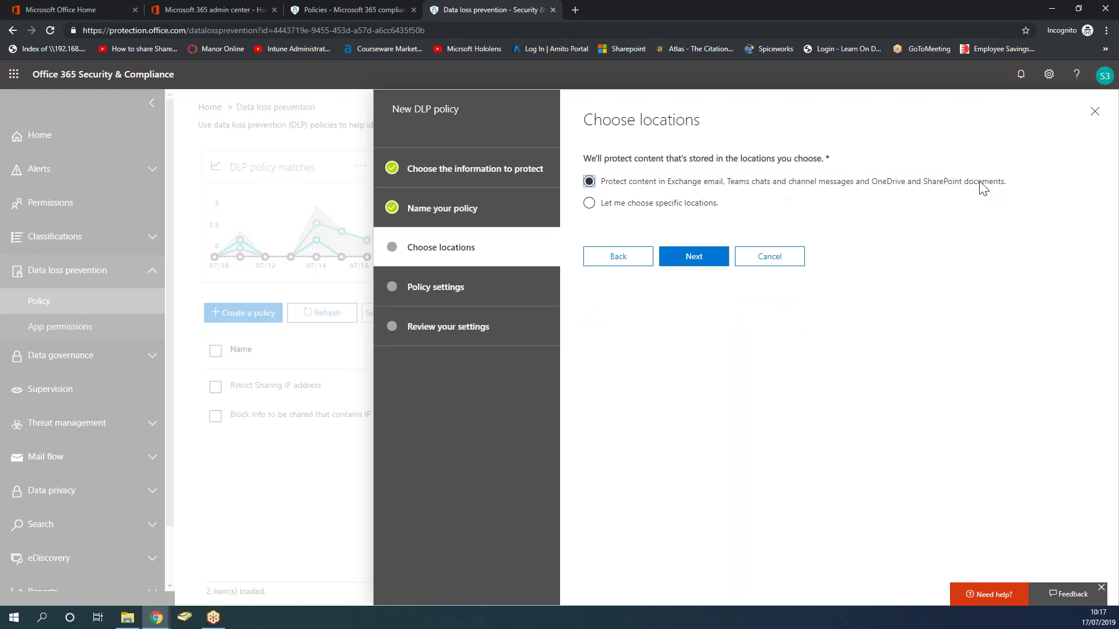
Choose specific locations: keep Exchange email, SharePoint and OneDrive, and switch off Teams chat and channel messages.
left_click(589, 203)
left_click(688, 265)
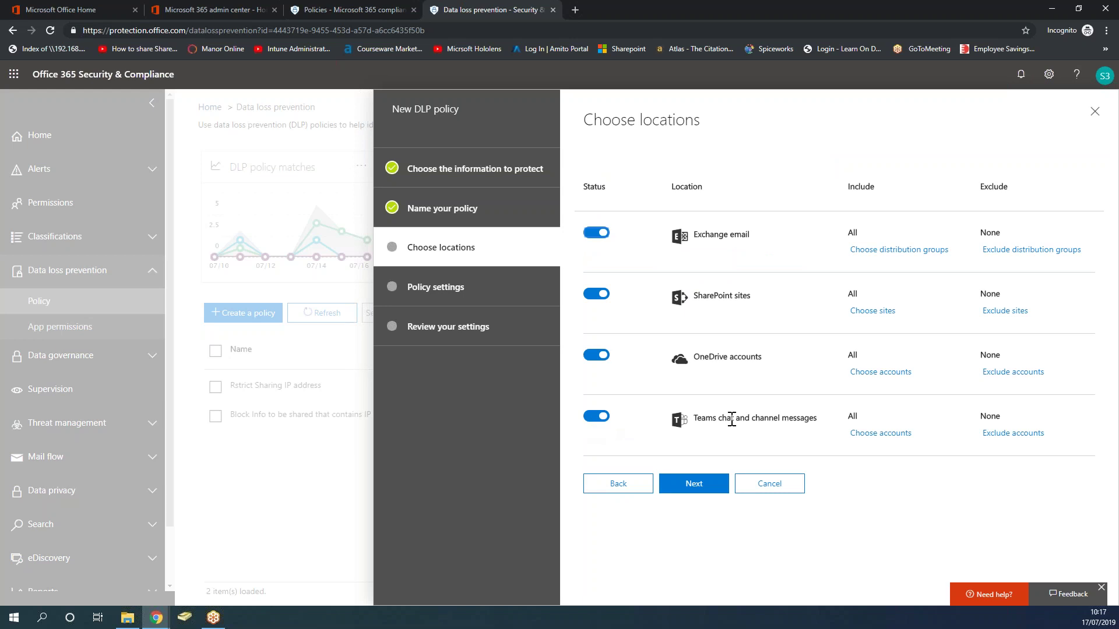
left_click_drag(730, 419, 737, 420)
left_click(735, 438)
left_click(592, 418)
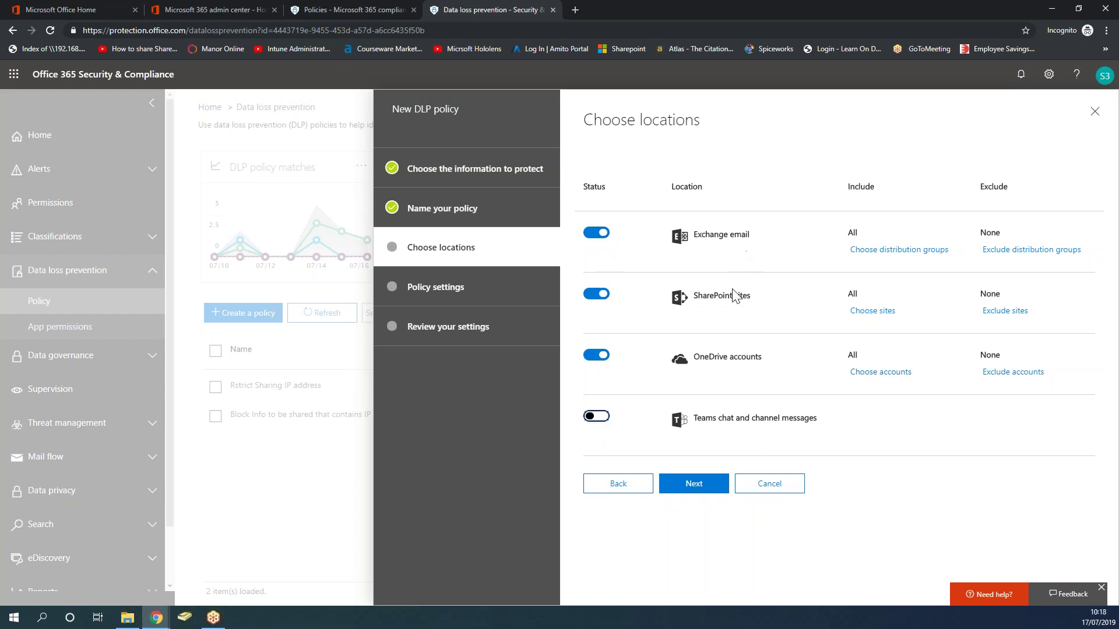
left_click(683, 491)
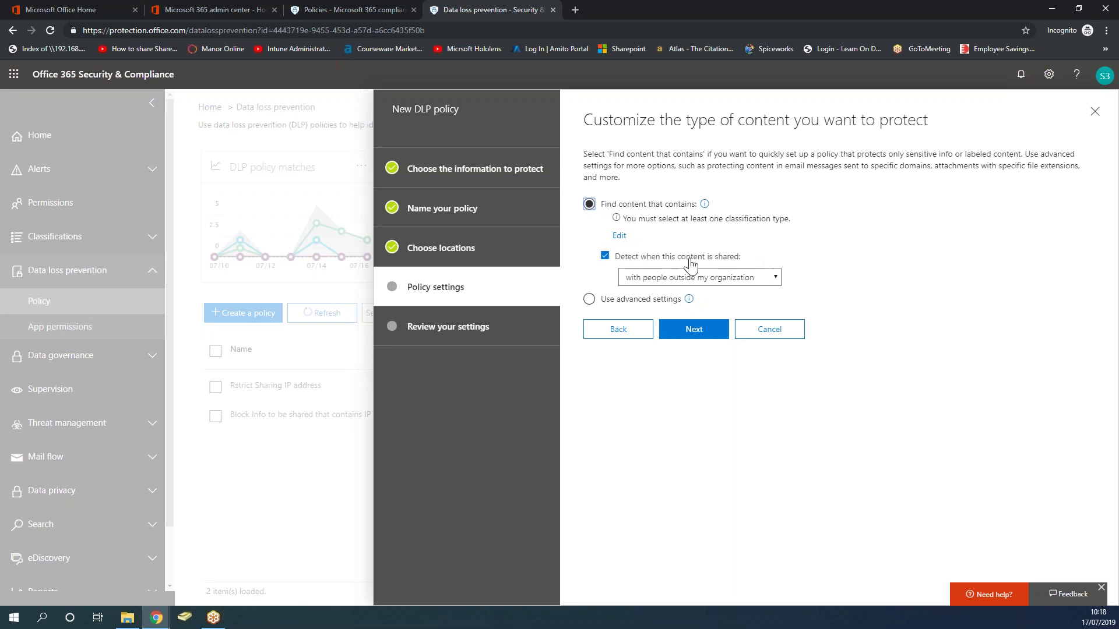
Add a Sensitive info types condition and tick IP Address from the full list of types.
left_click(619, 236)
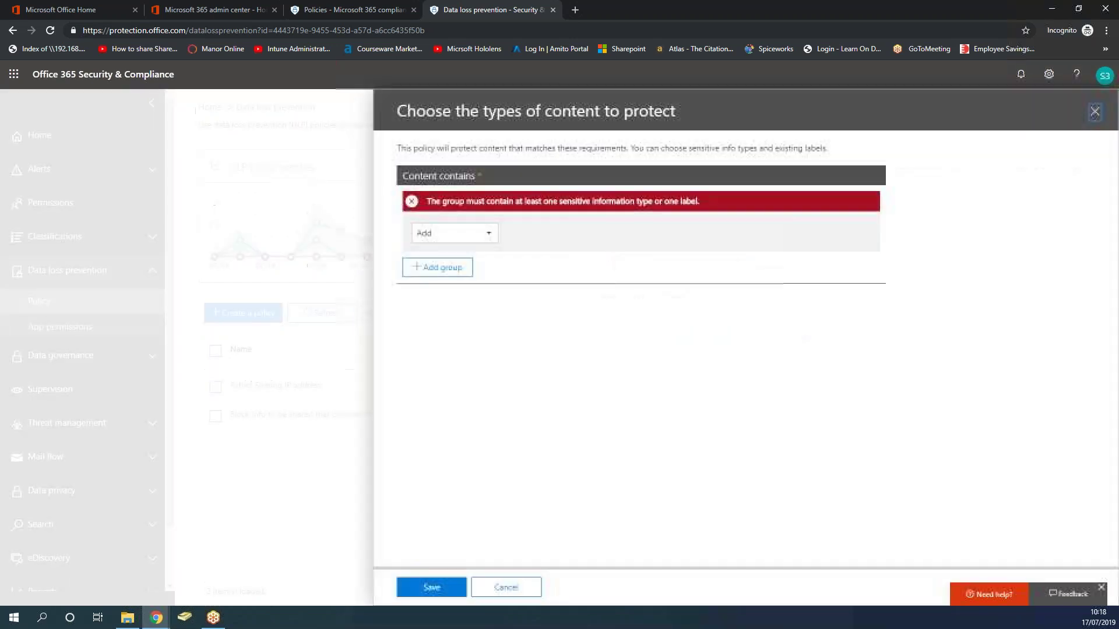
left_click(489, 233)
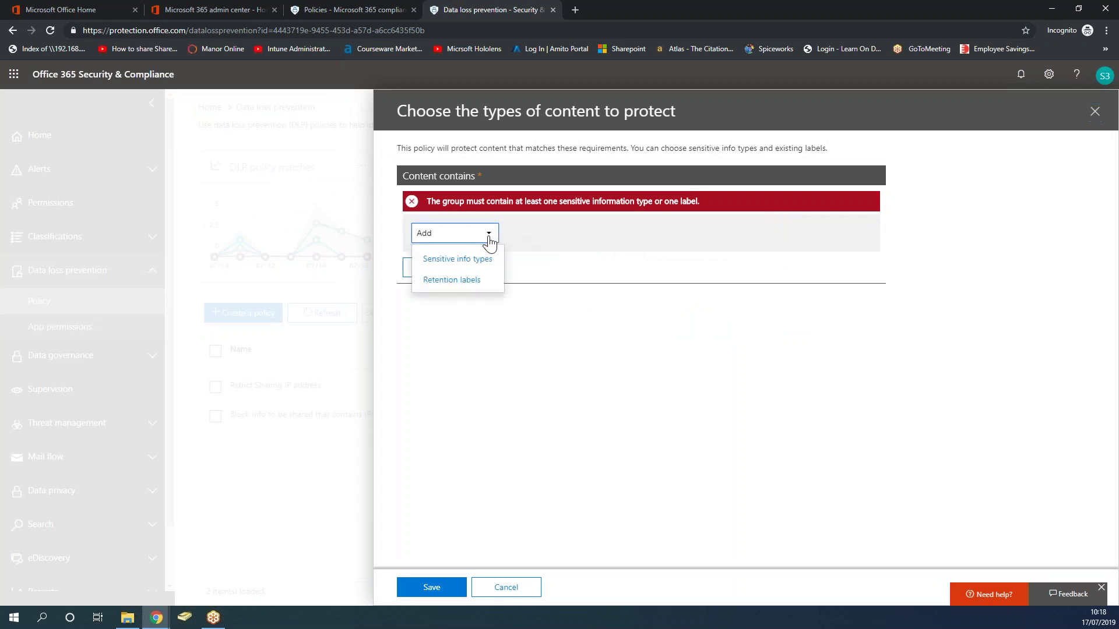
left_click(474, 275)
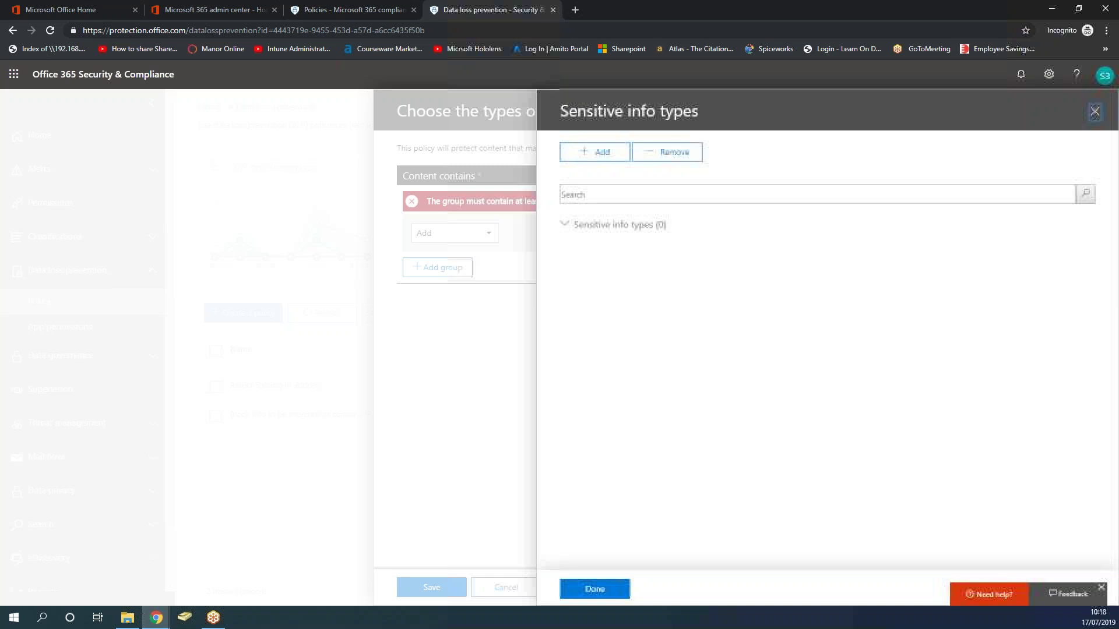
left_click(612, 160)
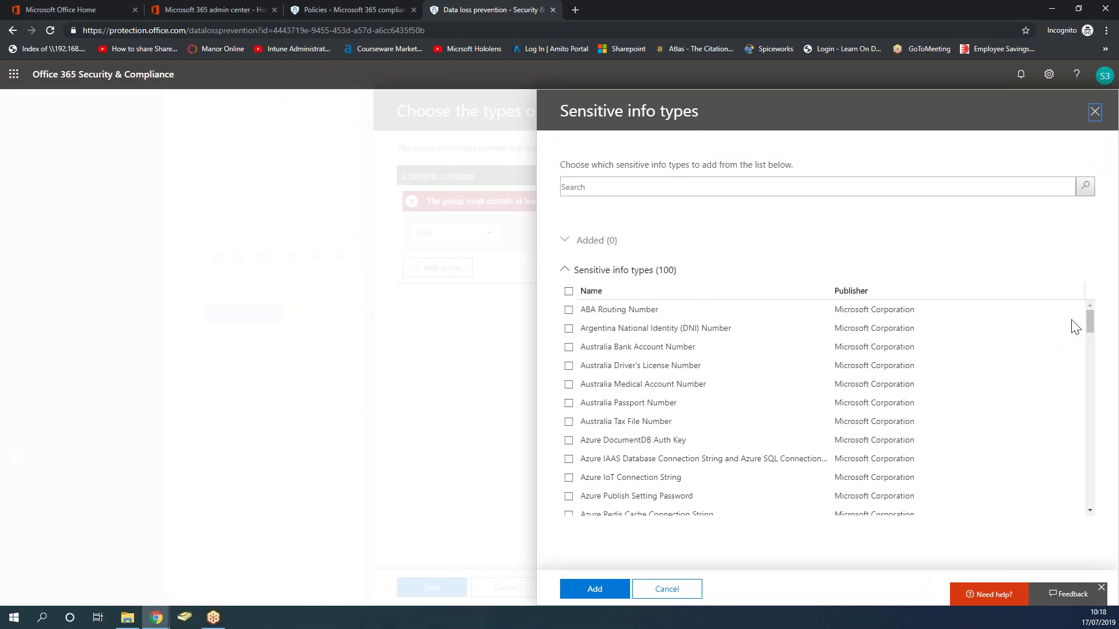
left_click_drag(1092, 323, 1086, 309)
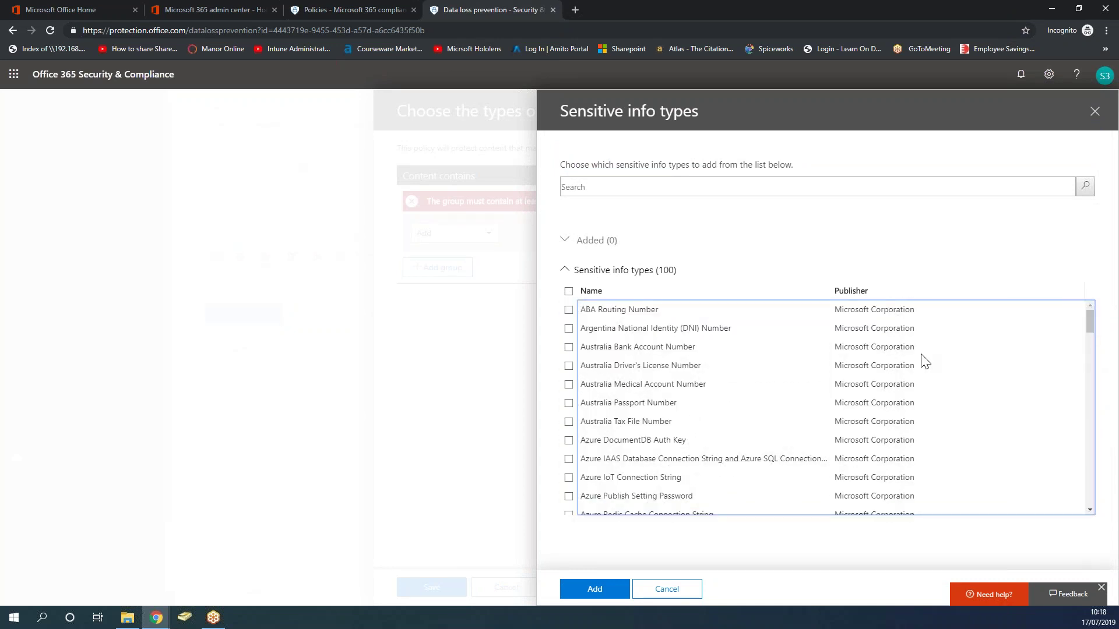
left_click_drag(1091, 321, 1088, 305)
left_click_drag(1089, 323, 1087, 316)
left_click_drag(1089, 322, 1097, 415)
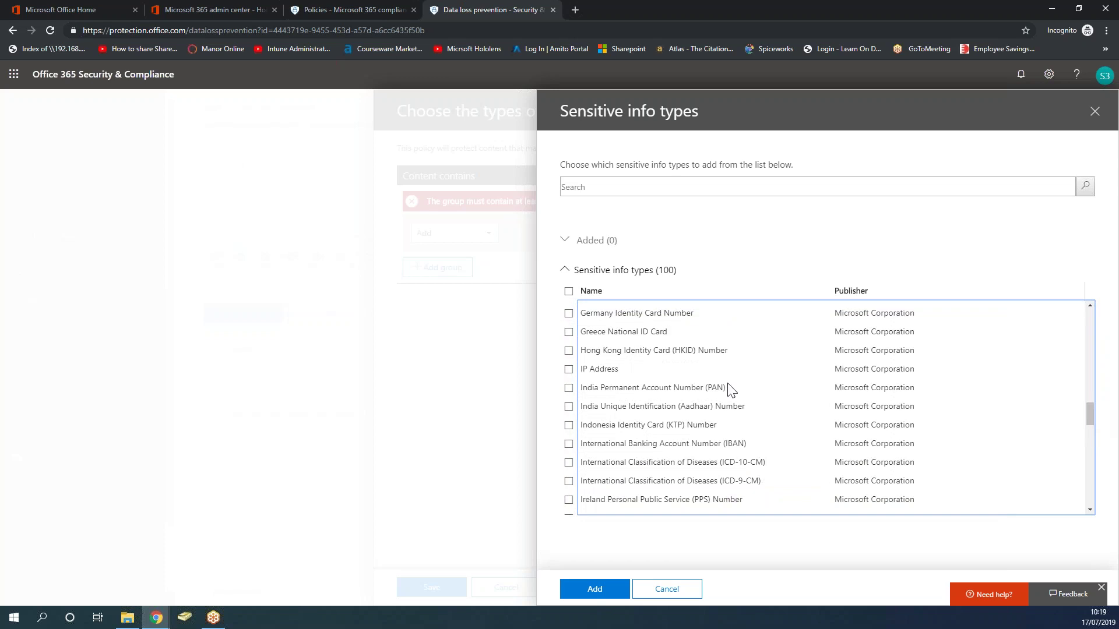
left_click(568, 371)
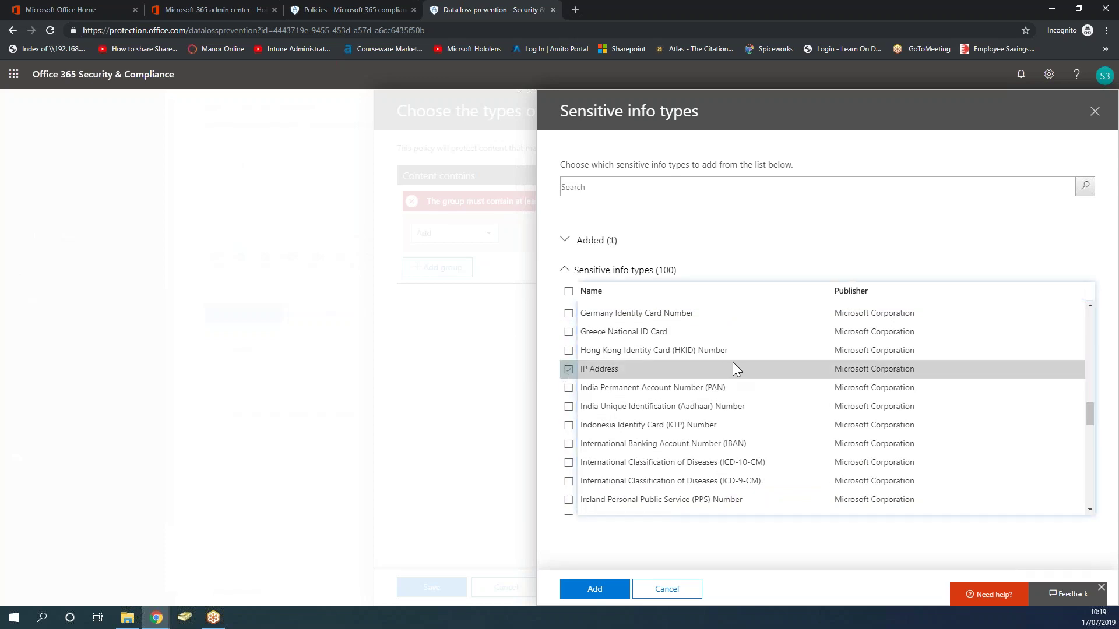
left_click(600, 587)
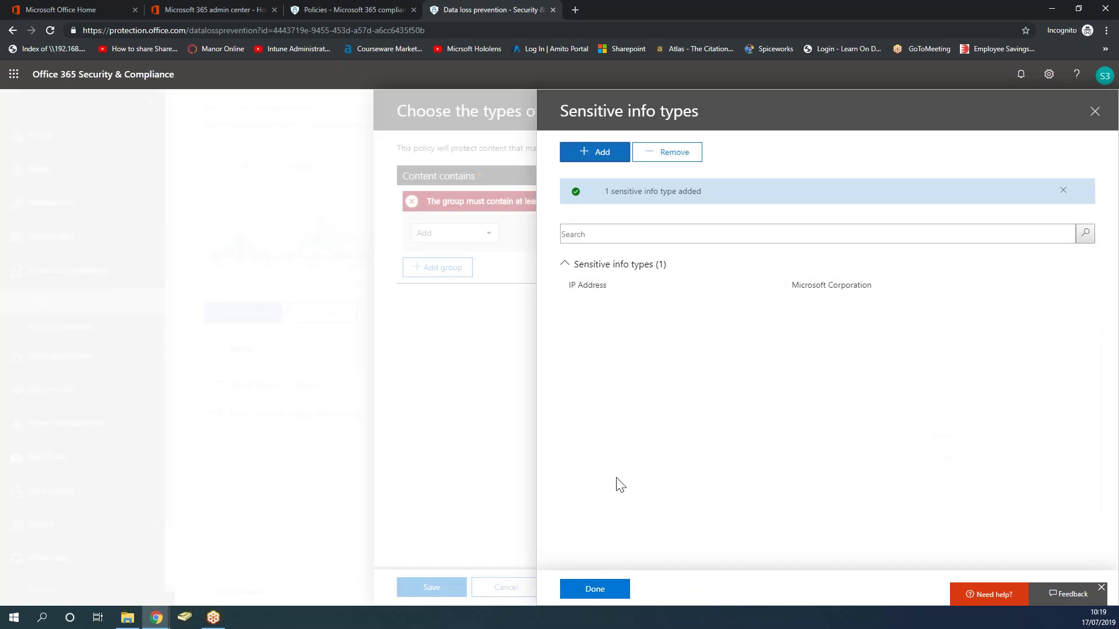
Change the IP Address minimum match accuracy from 85 to 1 and save the content conditions.
left_click(595, 589)
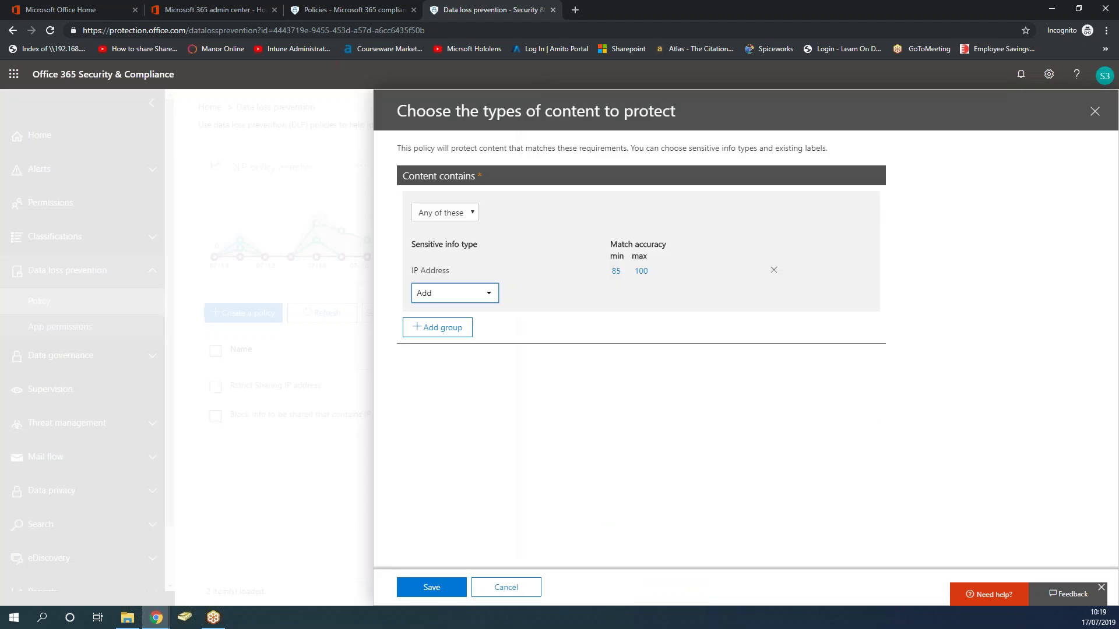
left_click(616, 271)
double_click(628, 272)
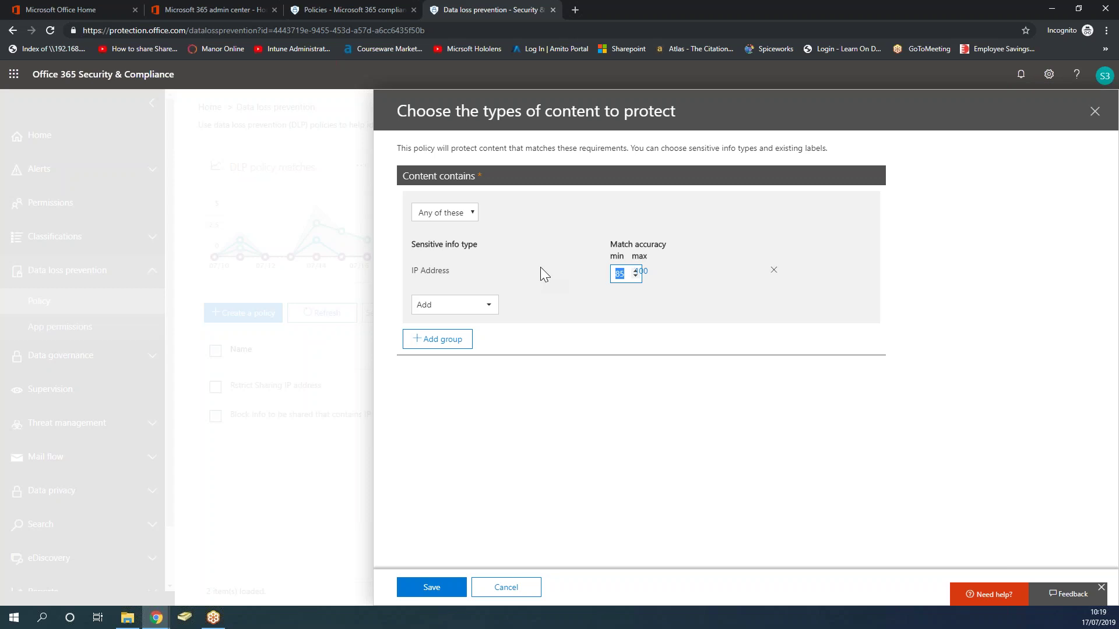
type("1")
left_click(506, 454)
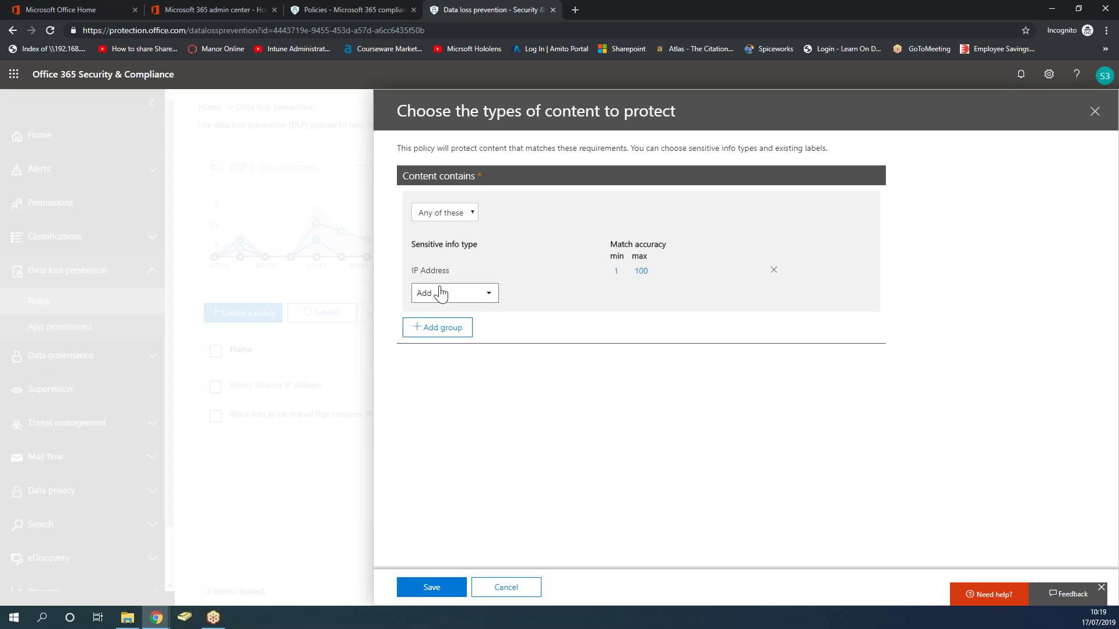
left_click(432, 587)
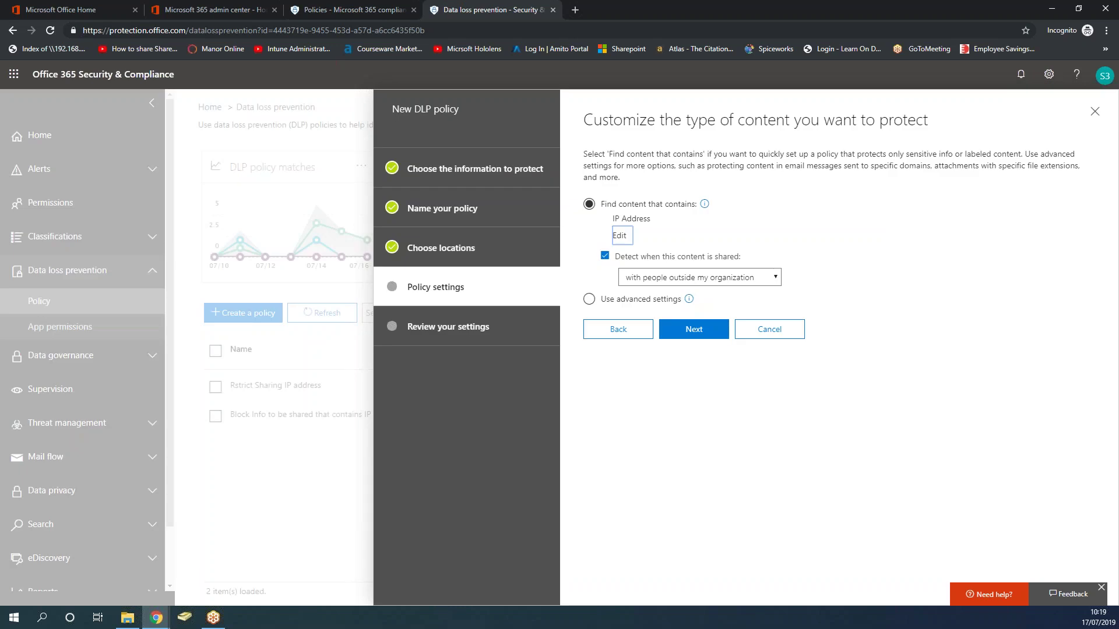
Advance to the detection actions and open the policy tip and email customization.
left_click(699, 331)
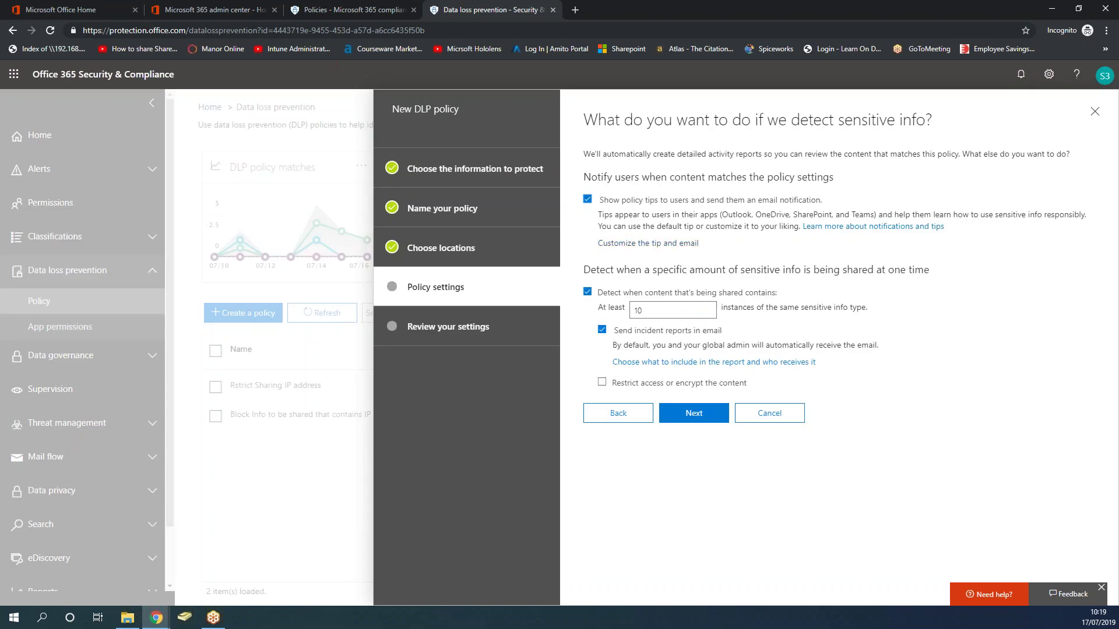
left_click(659, 243)
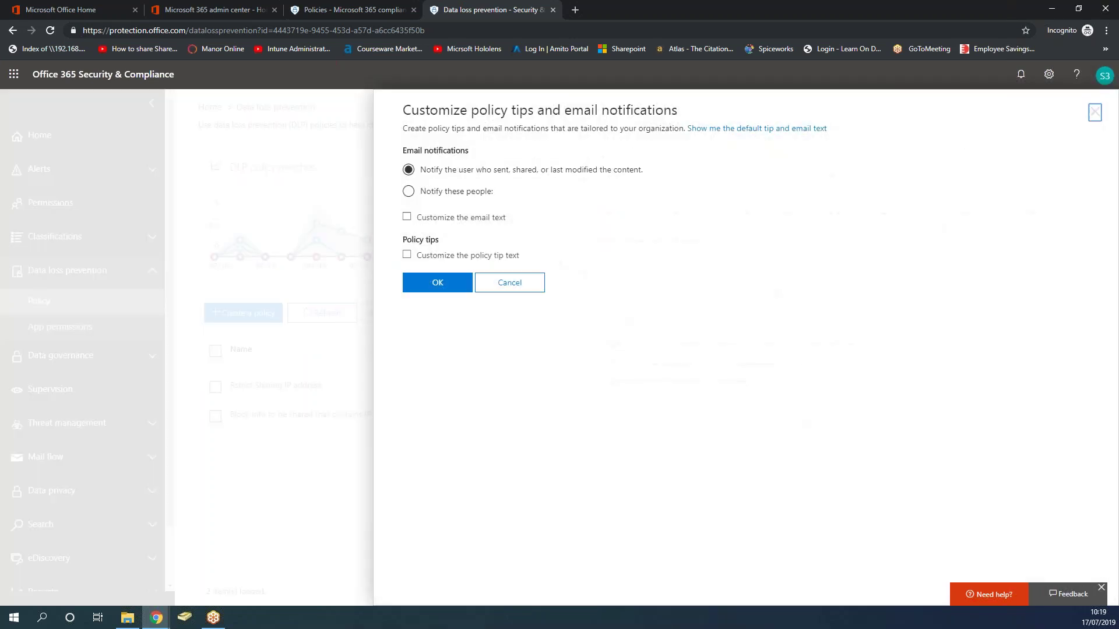
Enable custom email text 'Hey! Please do not share IP address(es) to outsiders. Thanks', signed with the sender's name.
left_click(465, 231)
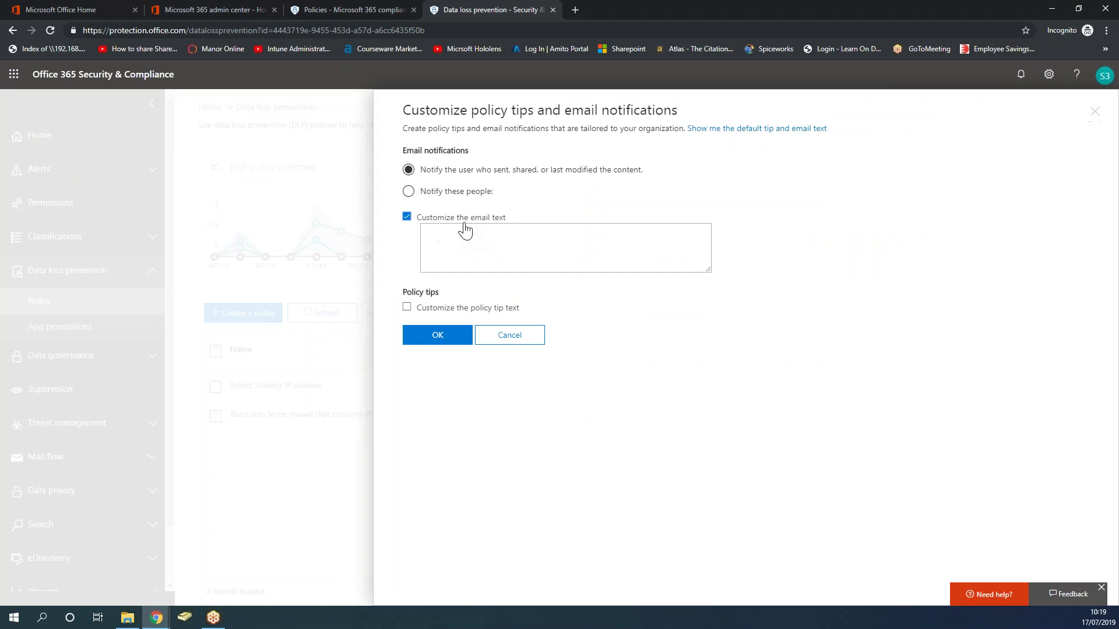
left_click(463, 243)
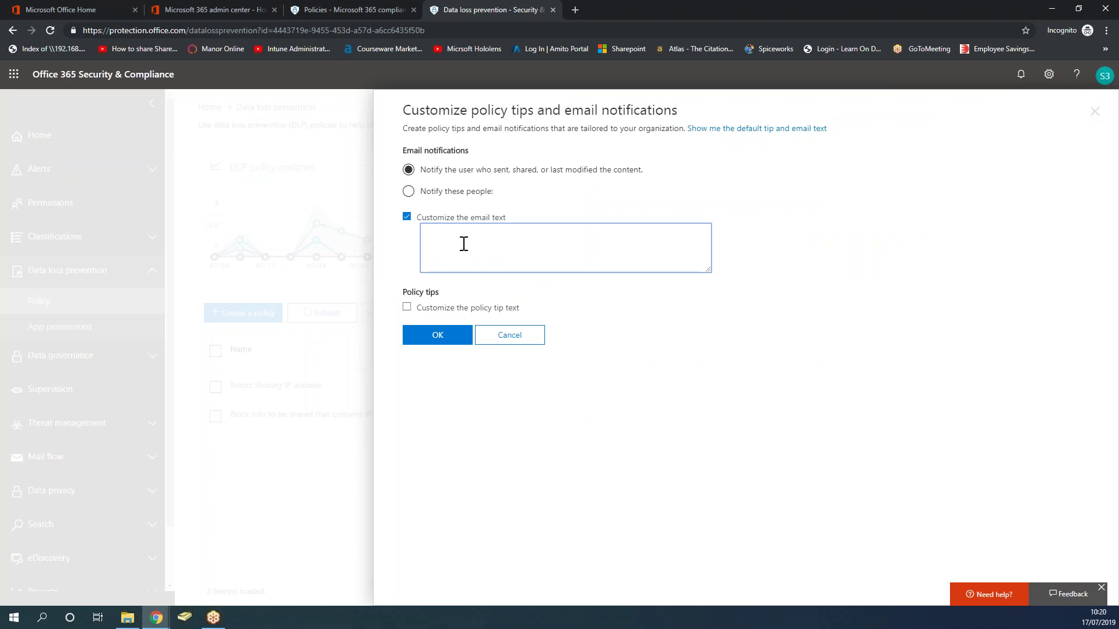
type("Hey! Please do not share IP address(es) to out")
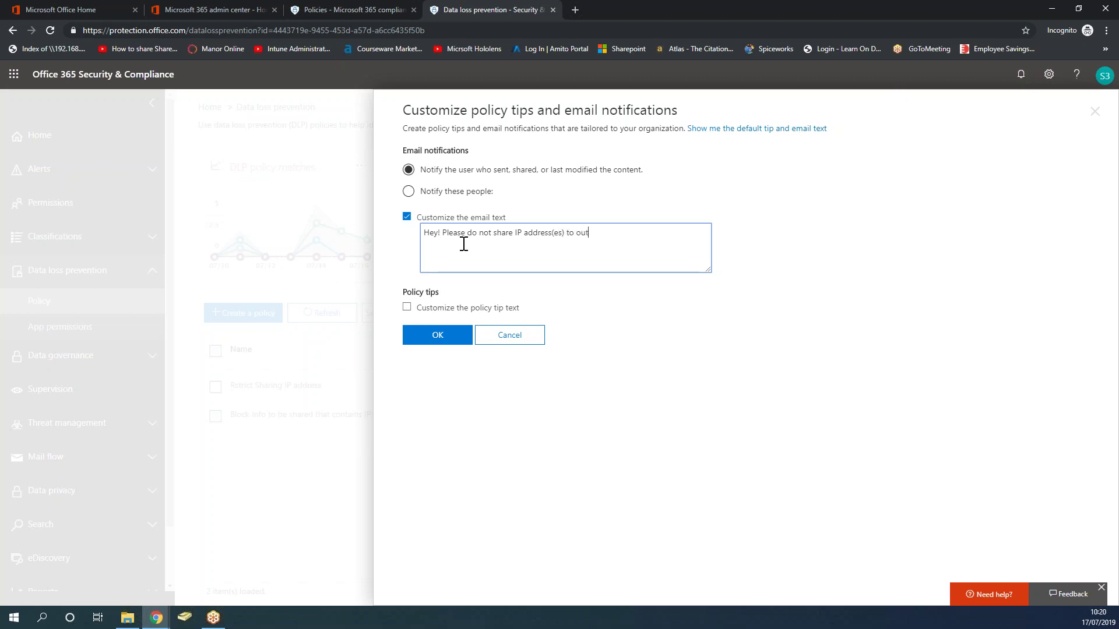
type("siders. Thanks Sam")
left_click(408, 309)
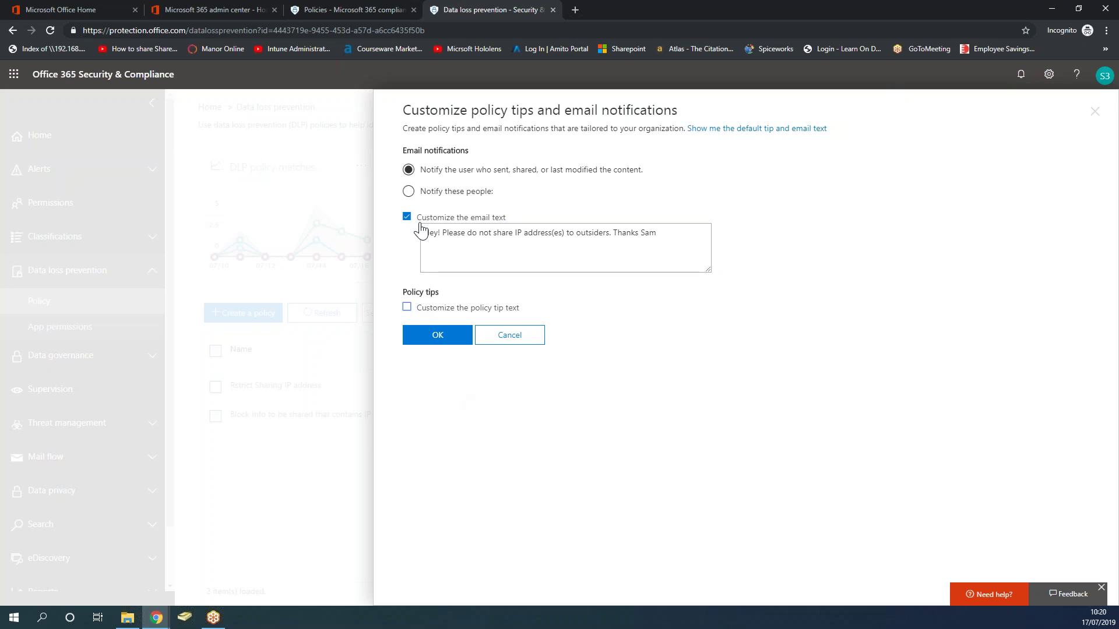
left_click_drag(680, 236, 464, 226)
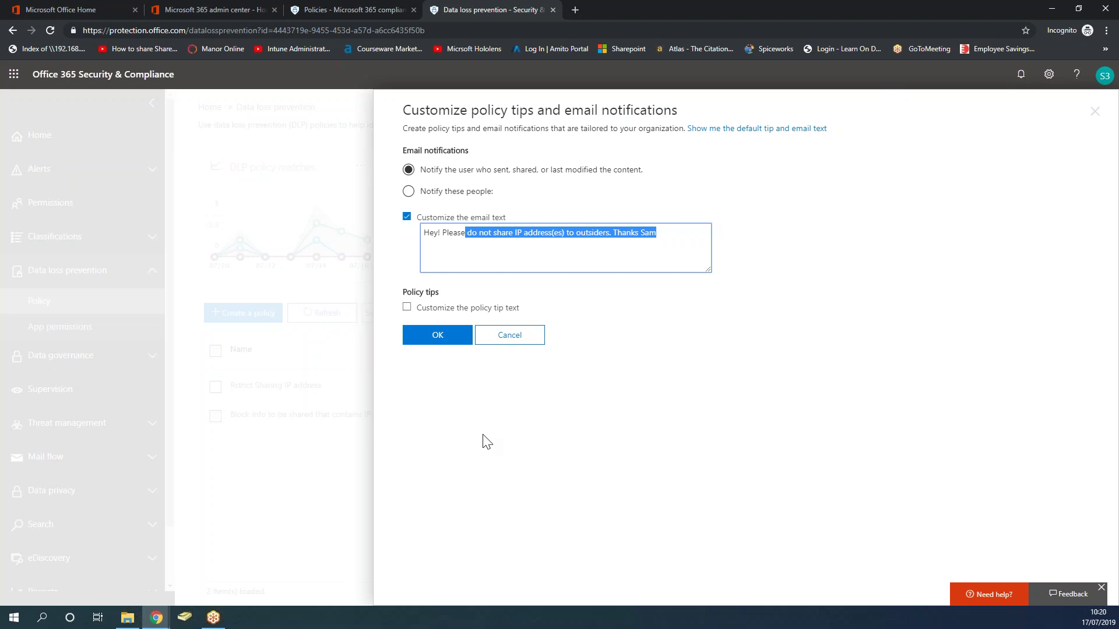
left_click(511, 242)
left_click_drag(664, 228, 422, 233)
left_click(437, 335)
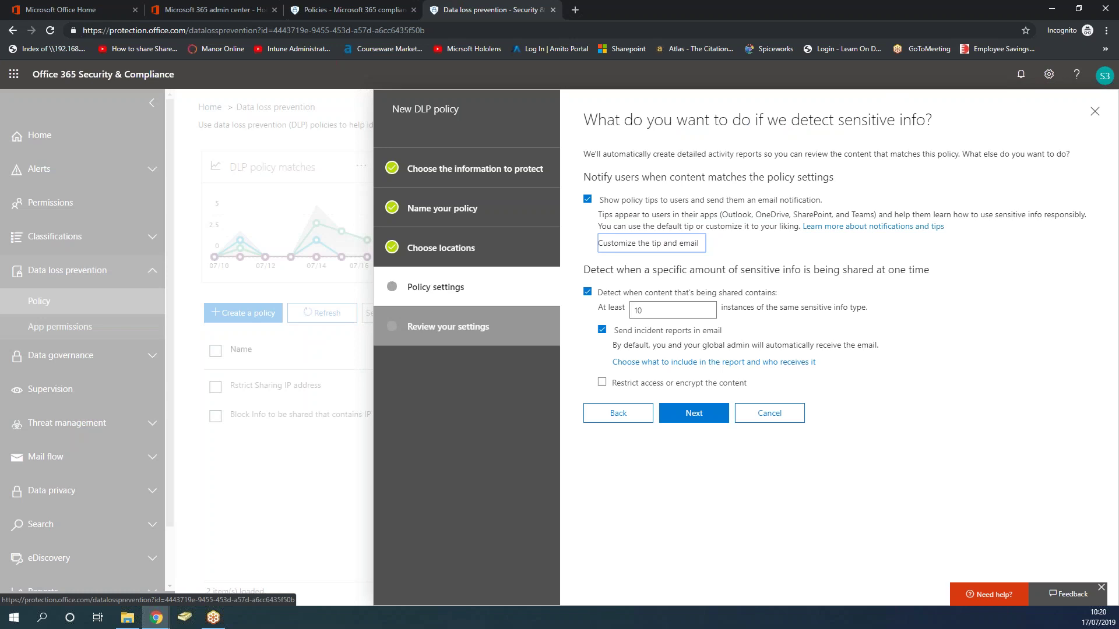
Change the 'At least' instance count from 10 to 1 and bring up the incident report options.
double_click(675, 310)
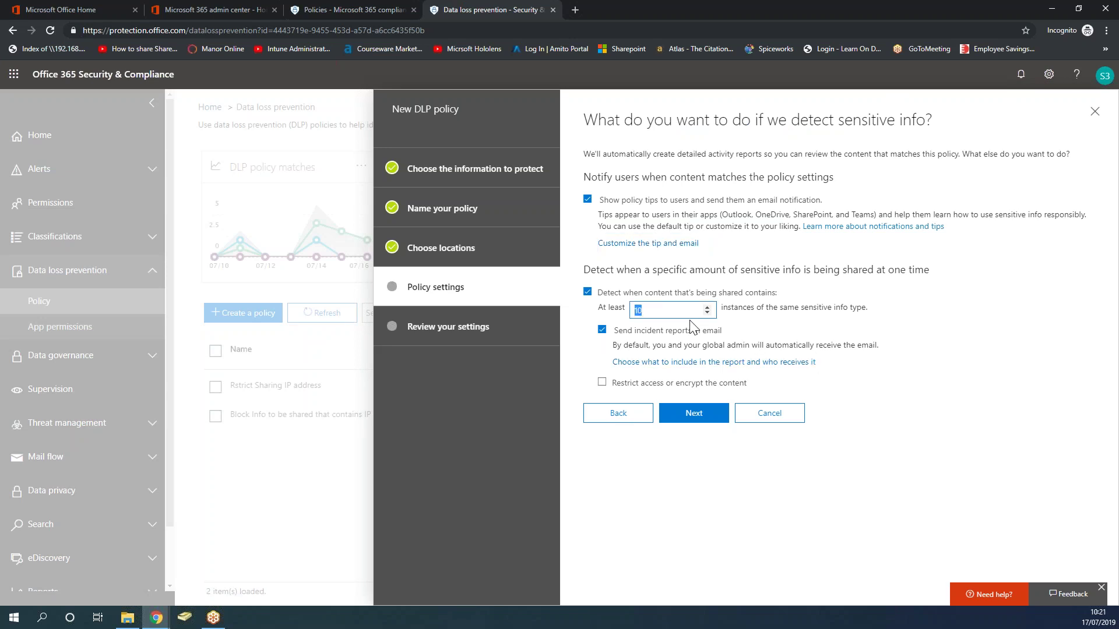
left_click(653, 312)
key("BackSpace")
left_click(1102, 77)
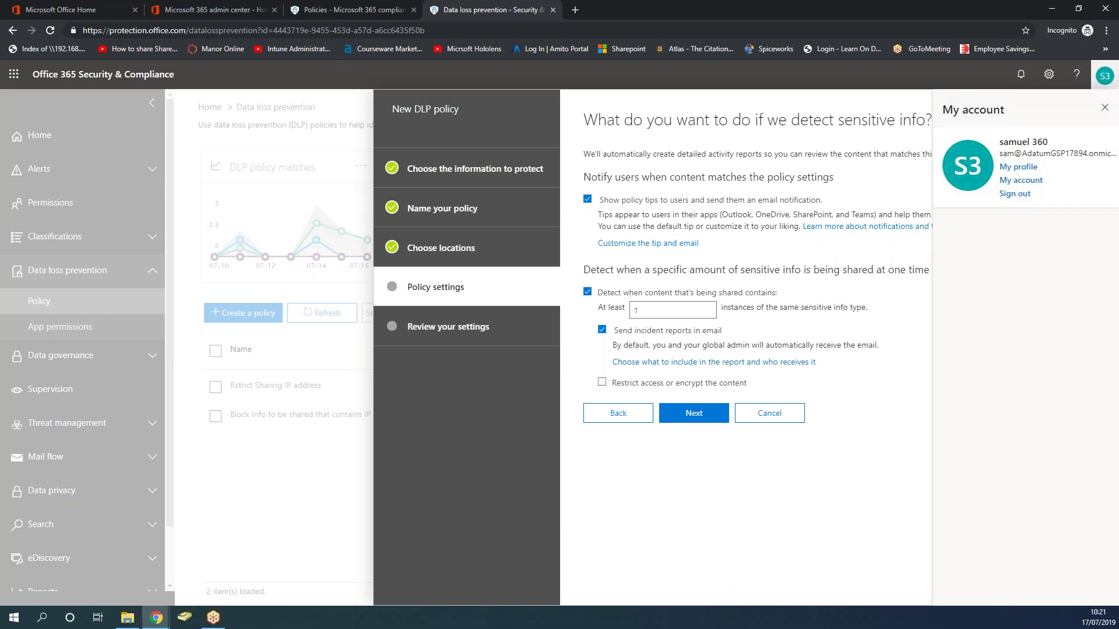
left_click(1103, 77)
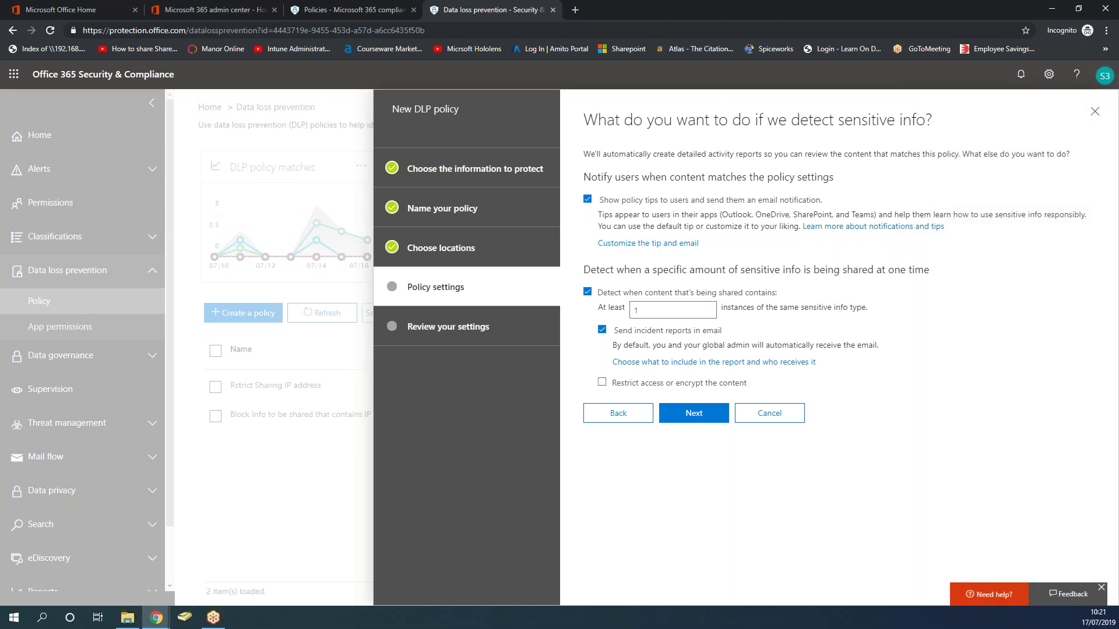
left_click(769, 368)
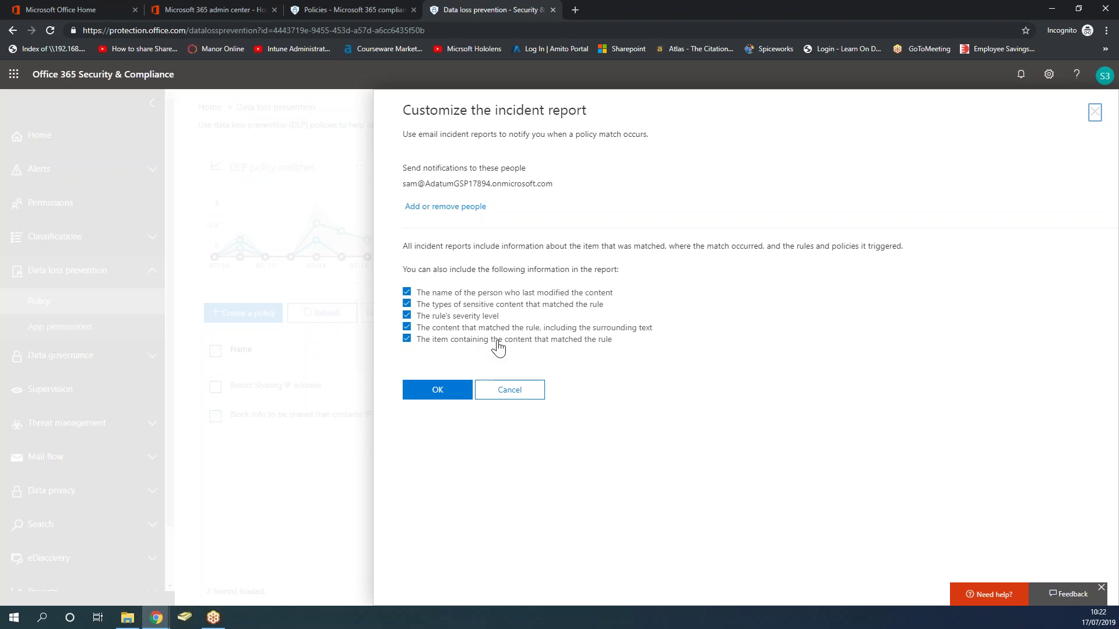
Confirm the incident report choices with OK.
left_click(438, 390)
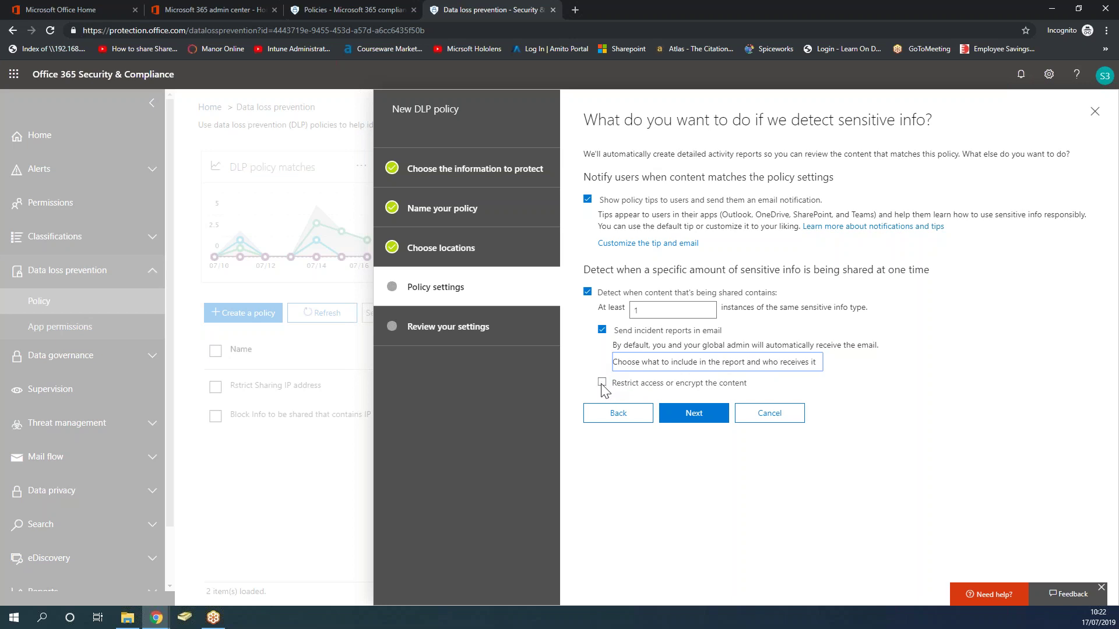
Turn on 'Restrict access or encrypt the content' with blocking sharing, keeping default override permissions.
left_click(602, 383)
left_click(601, 383)
left_click(601, 383)
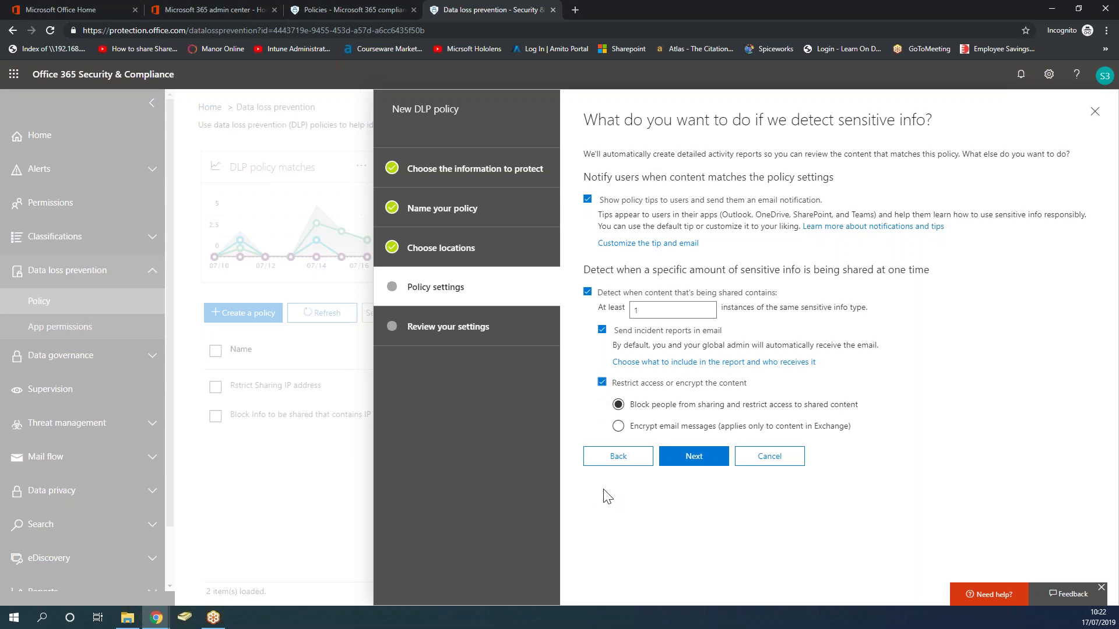
left_click(701, 468)
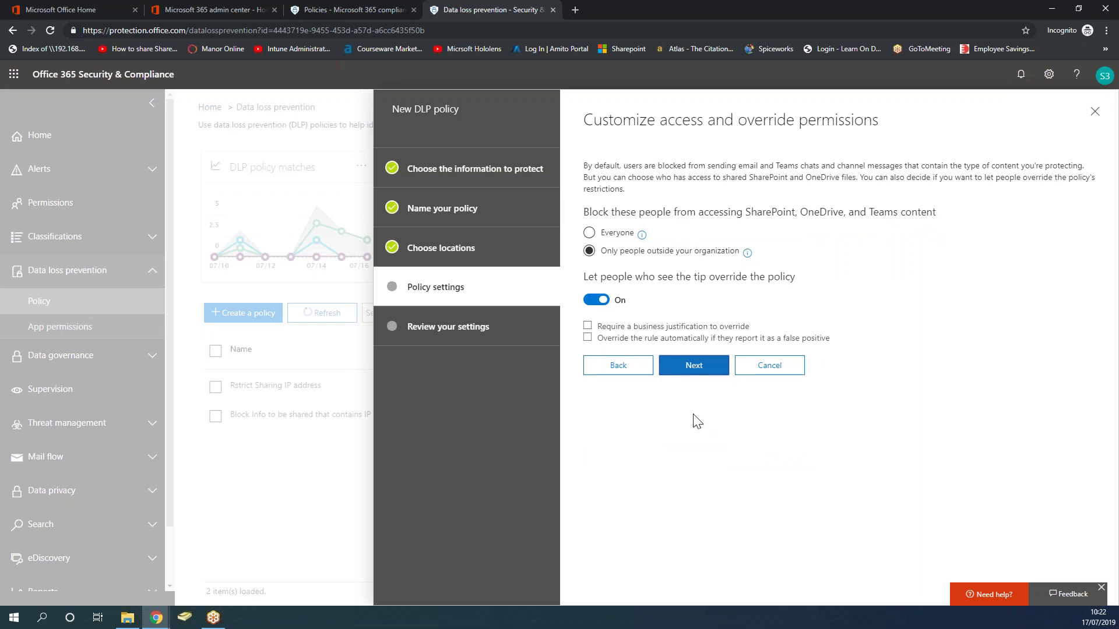
left_click(699, 365)
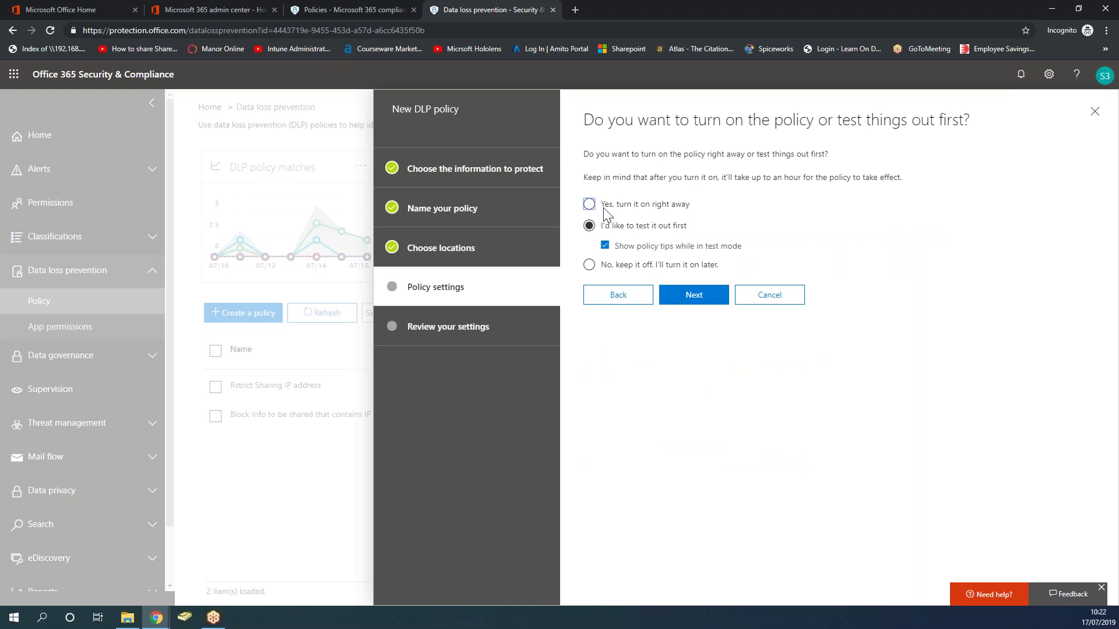
Select 'Yes, turn it on right away' for the new DLP policy.
left_click(589, 204)
Review the settings and create the 'Restricting IP address sharing to outsiders' policy.
left_click(711, 307)
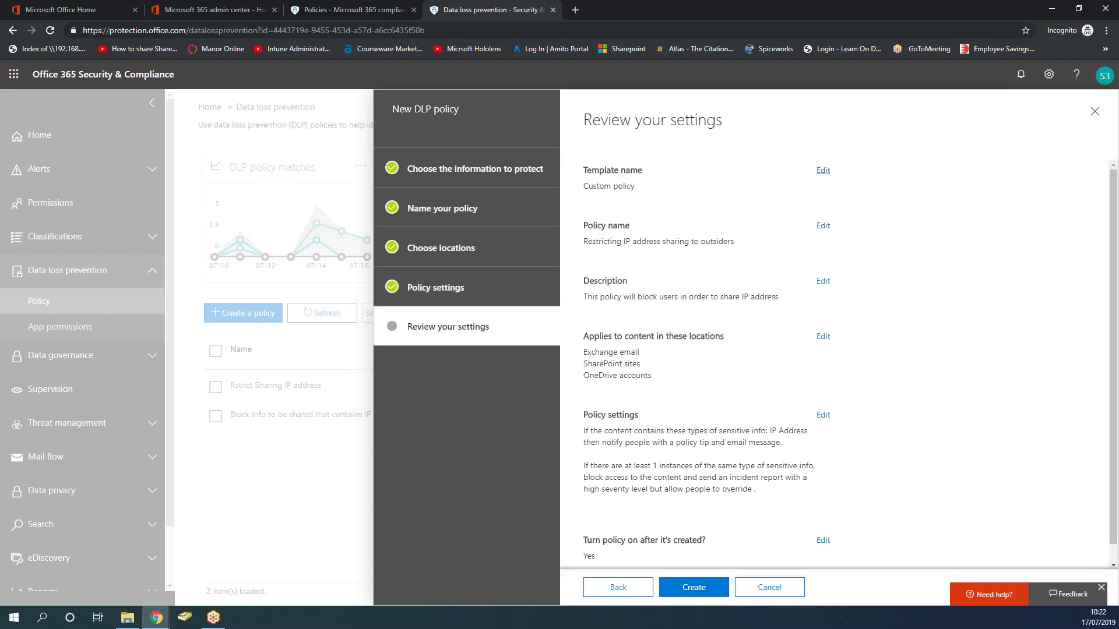
scroll(850, 408, "down", 1)
scroll(851, 408, "up", 1)
scroll(687, 396, "down", 1)
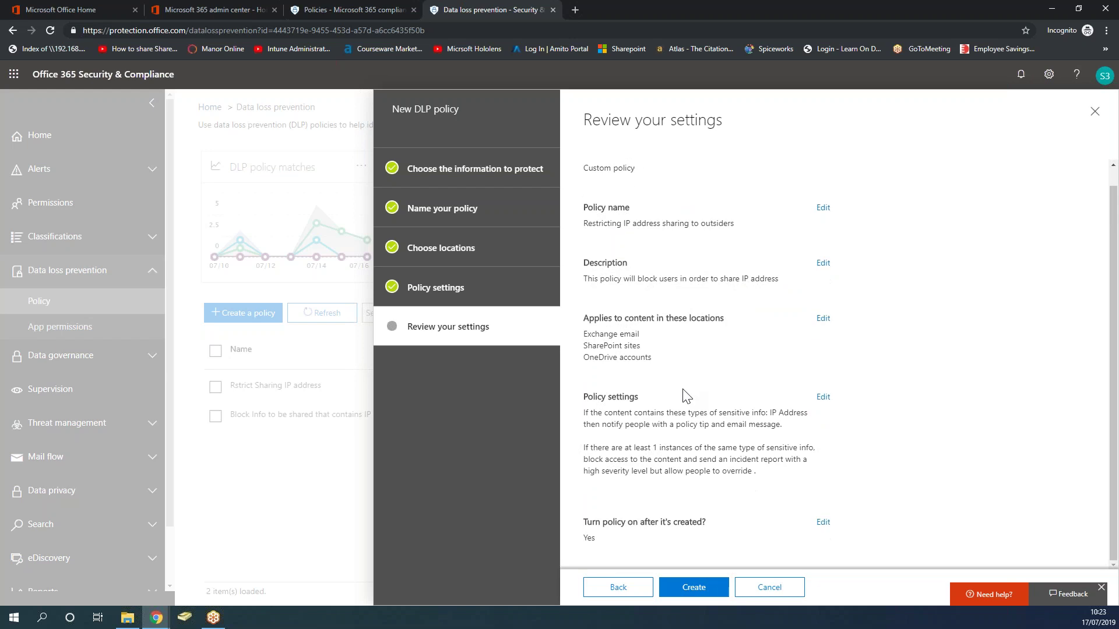
left_click(699, 592)
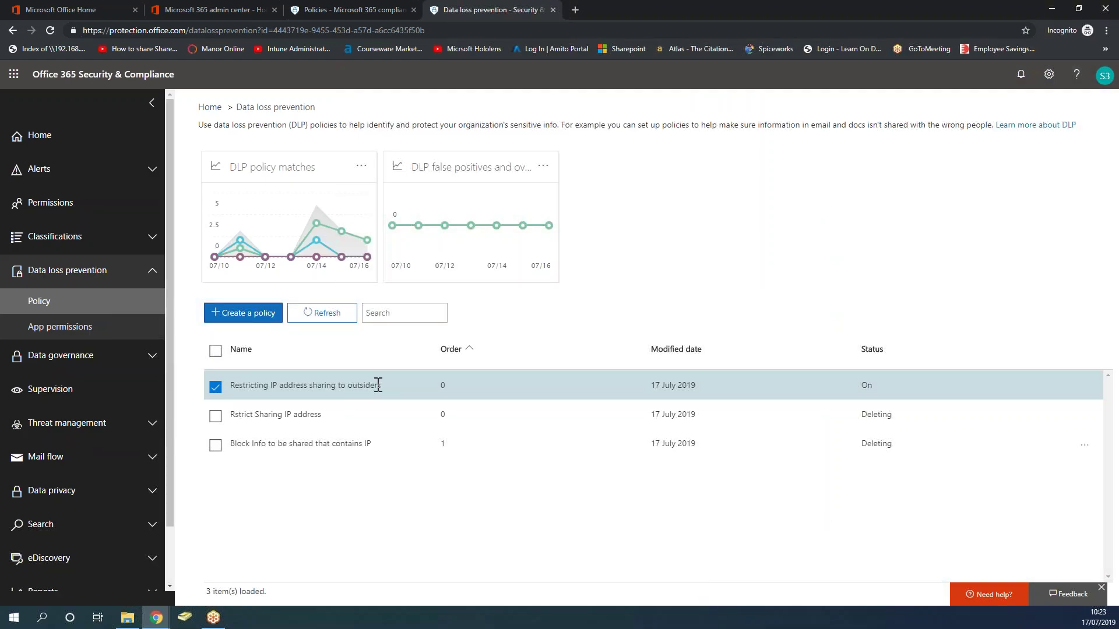
left_click(216, 387)
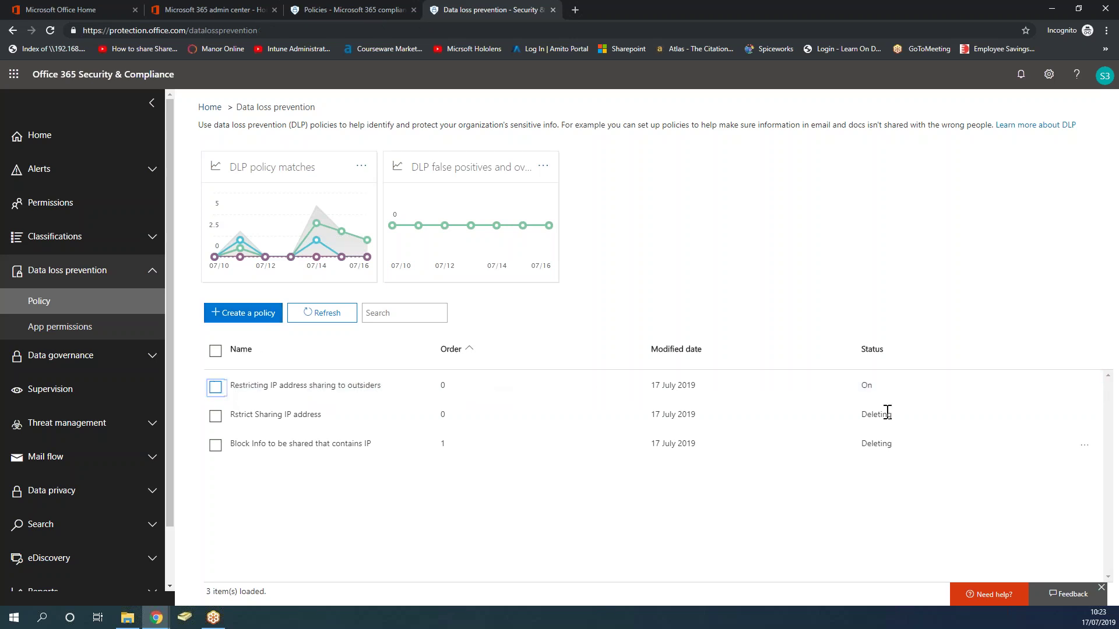
left_click(756, 526)
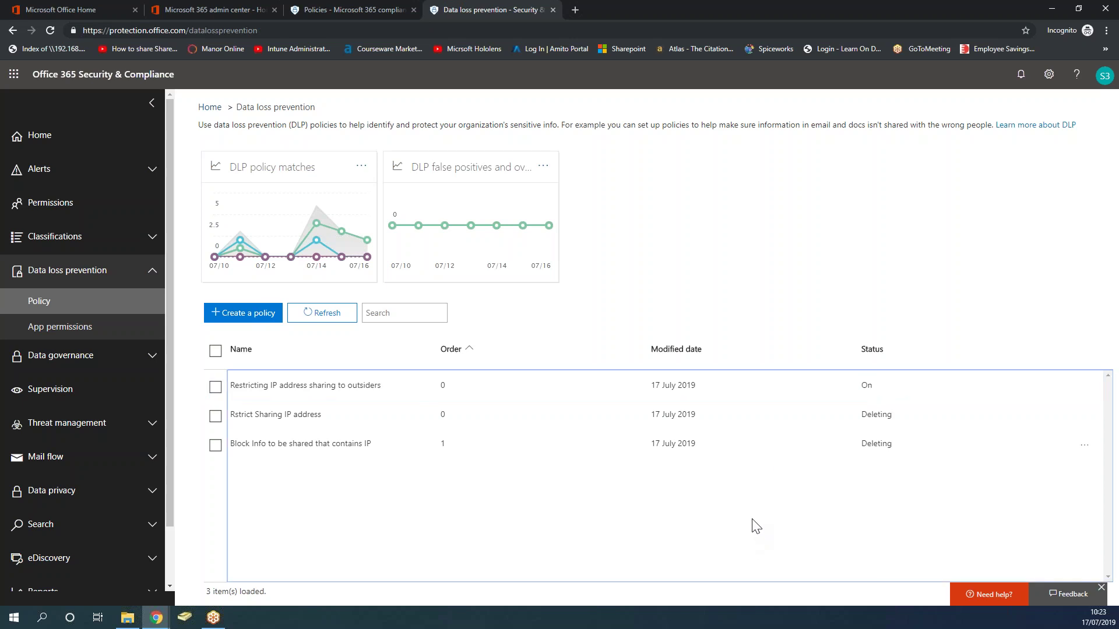